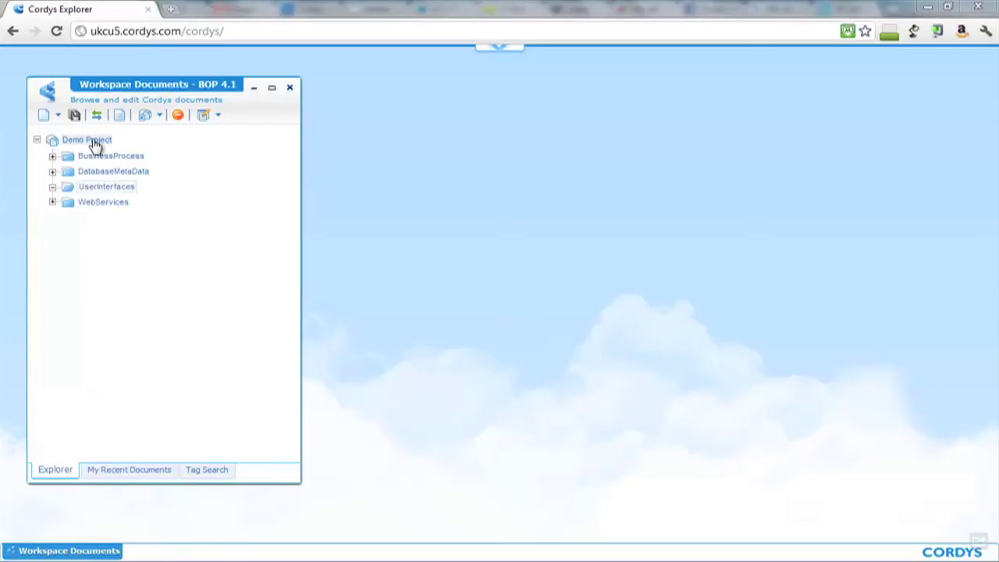
# Step: Expand and collapse BusinessProcess, DatabaseMetaData and WebServices to inspect their contents
pyautogui.click(52, 157)
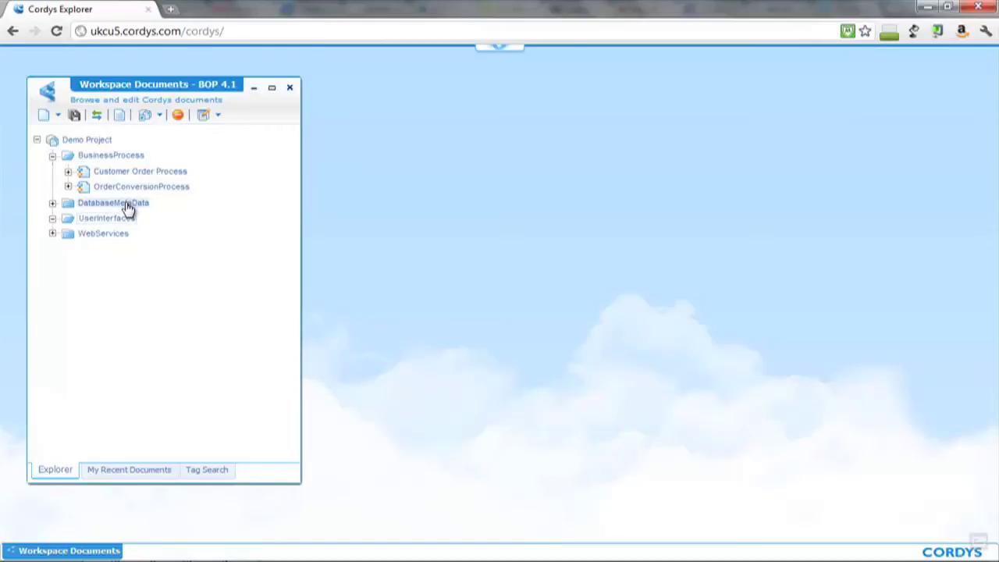
pyautogui.click(52, 156)
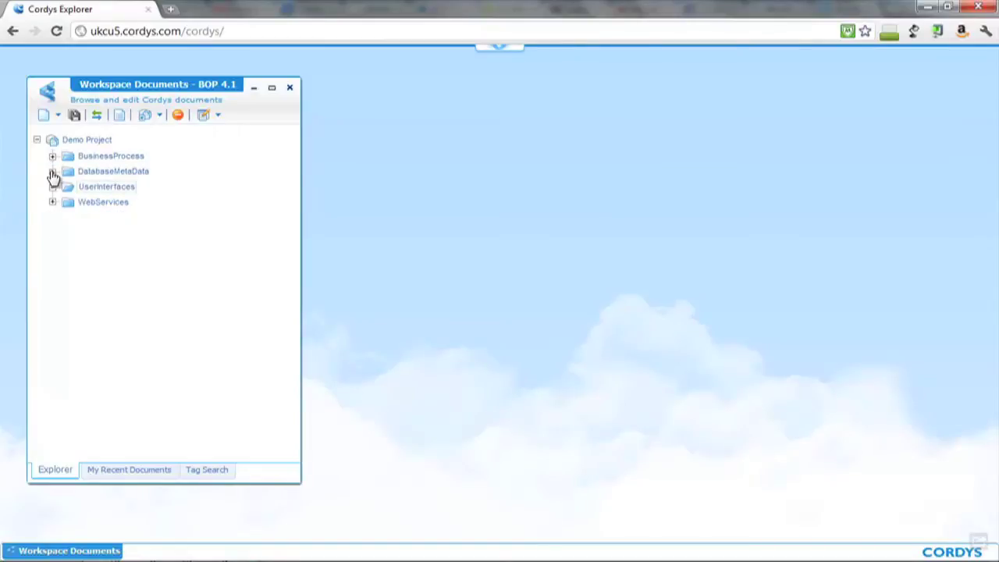
pyautogui.click(53, 172)
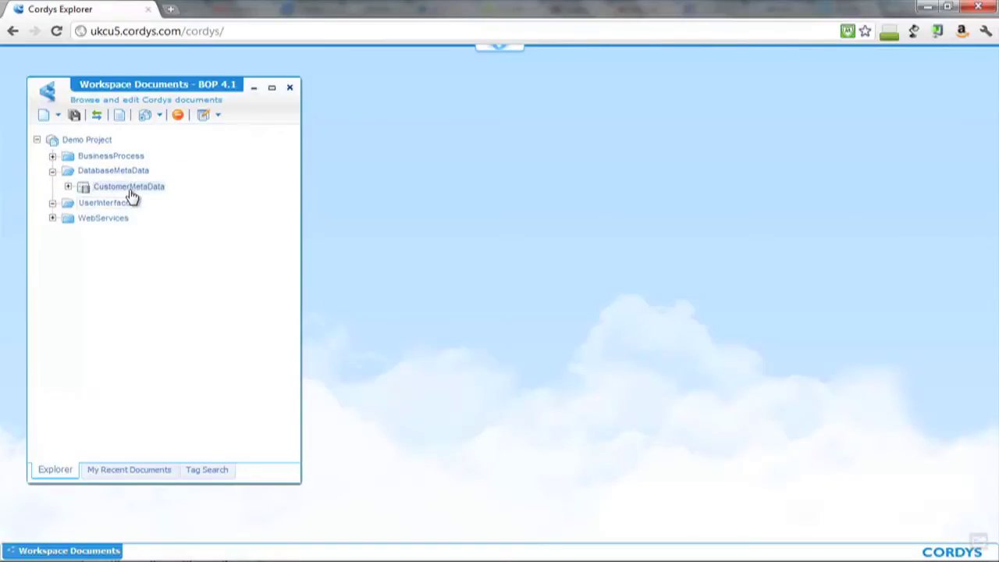
pyautogui.click(52, 171)
pyautogui.click(52, 201)
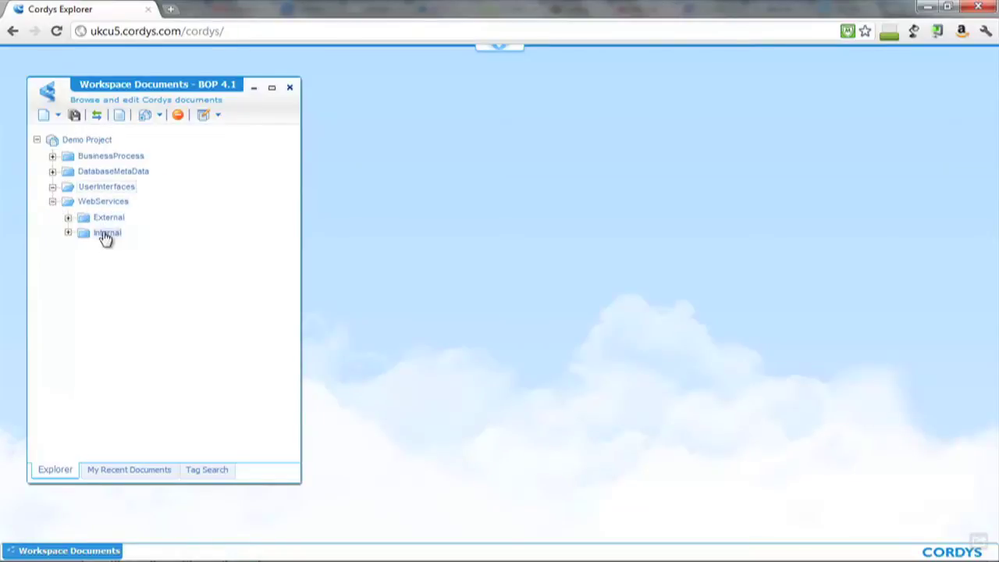
pyautogui.click(52, 202)
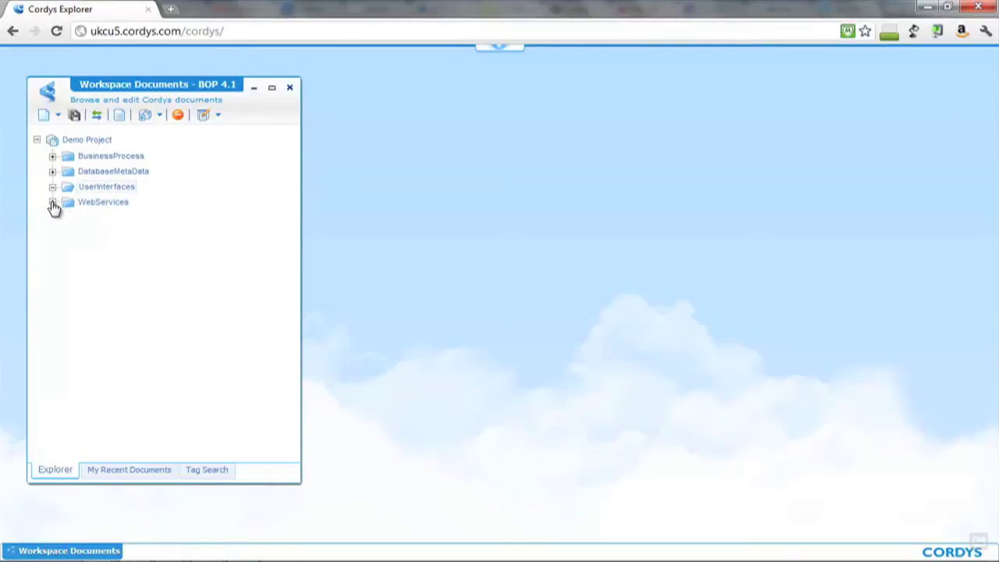
# Step: Create a new User Interface document in the UserInterfaces folder
pyautogui.rightClick(102, 191)
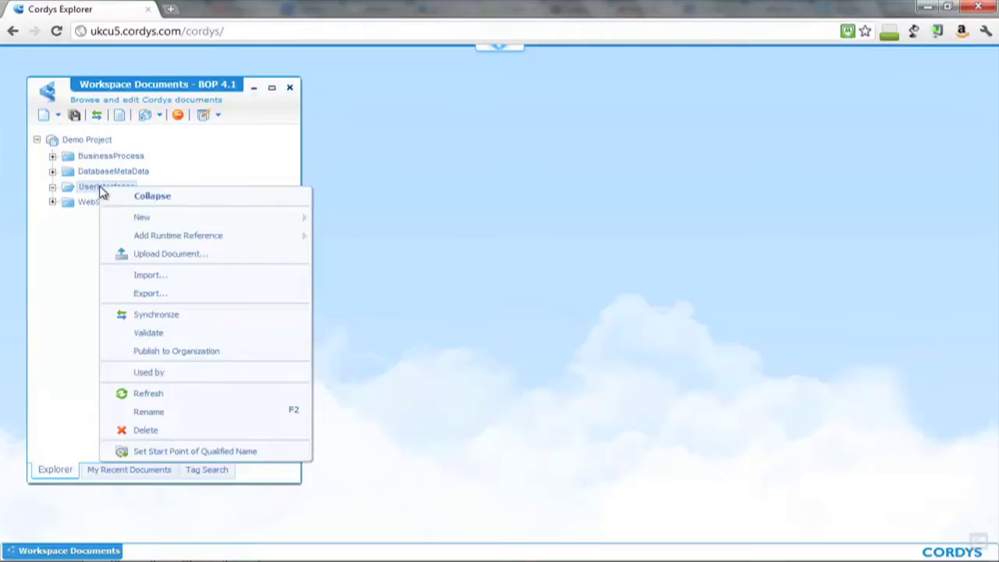
pyautogui.moveTo(212, 219)
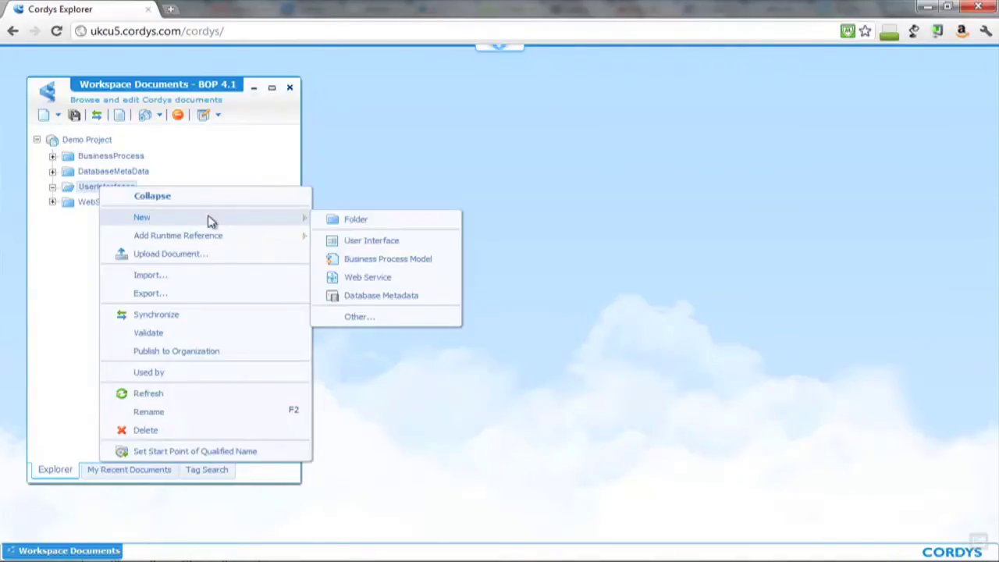
pyautogui.click(372, 243)
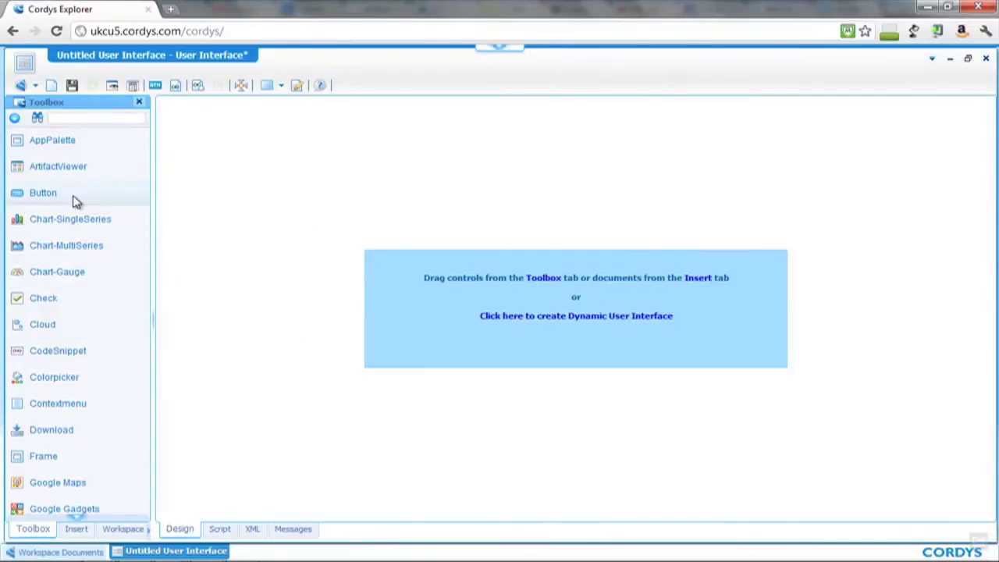
# Step: Place sample Input, Button, Groupbox and Output controls on the canvas, then delete them all
pyautogui.scroll(-5, 74, 349)
pyautogui.scroll(-1, 74, 348)
pyautogui.moveTo(60, 198); pyautogui.dragTo(294, 129)
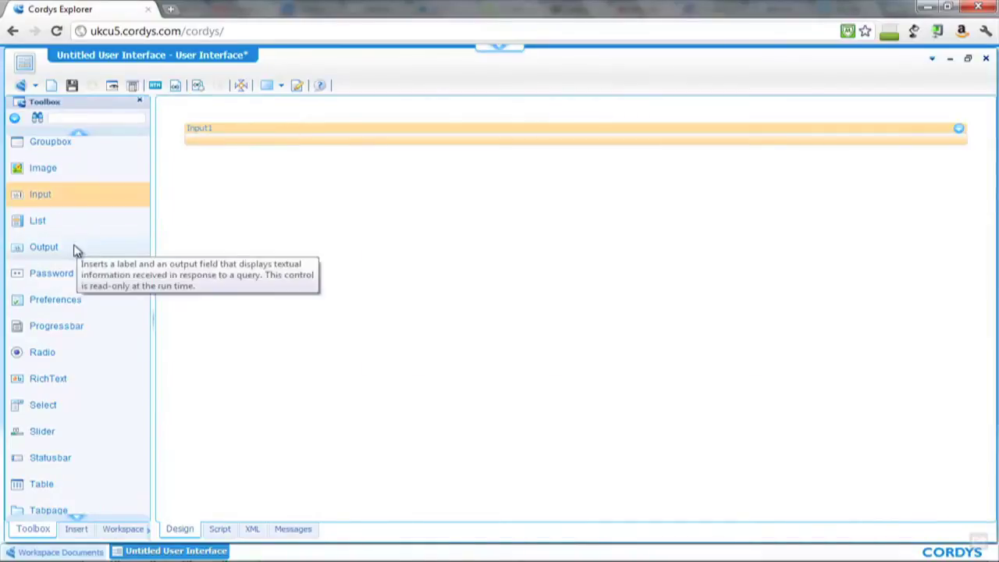
pyautogui.scroll(6, 73, 250)
pyautogui.moveTo(56, 201); pyautogui.dragTo(230, 216)
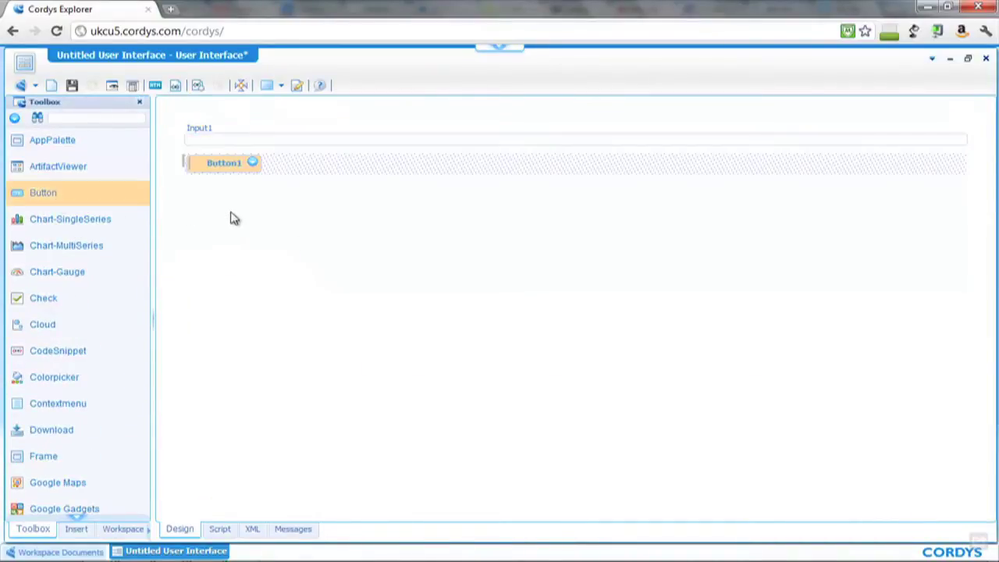
pyautogui.scroll(-3, 83, 379)
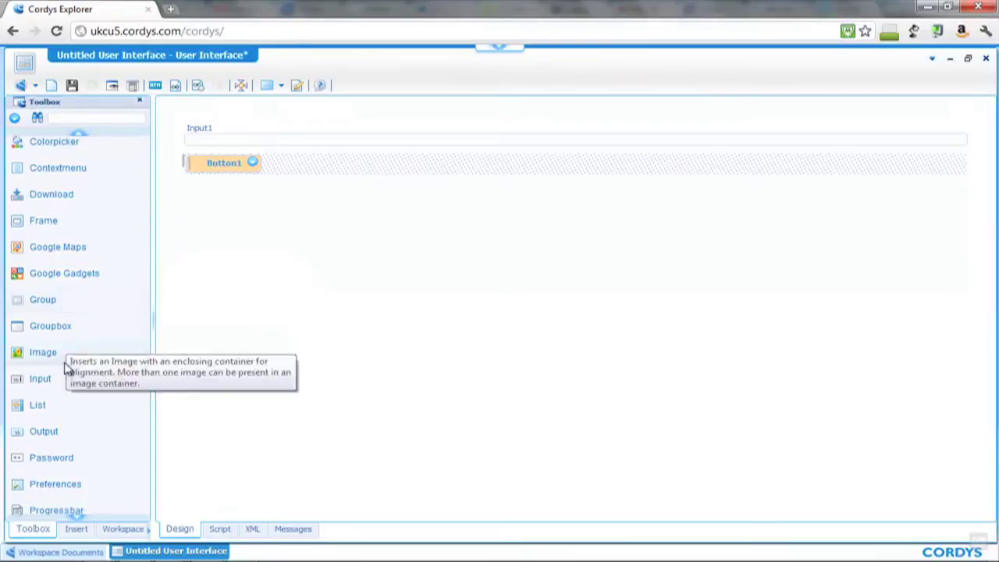
pyautogui.doubleClick(57, 326)
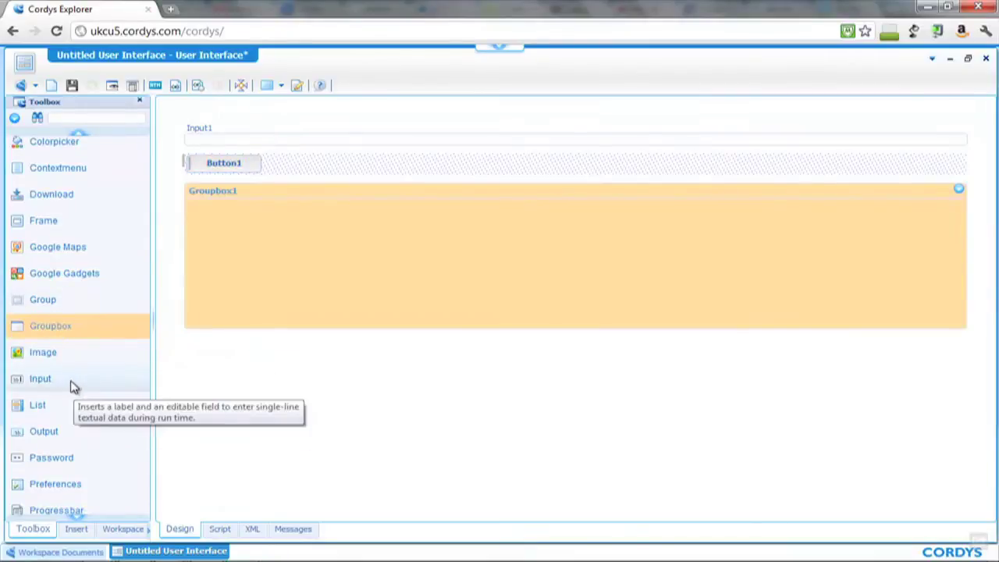
pyautogui.doubleClick(73, 433)
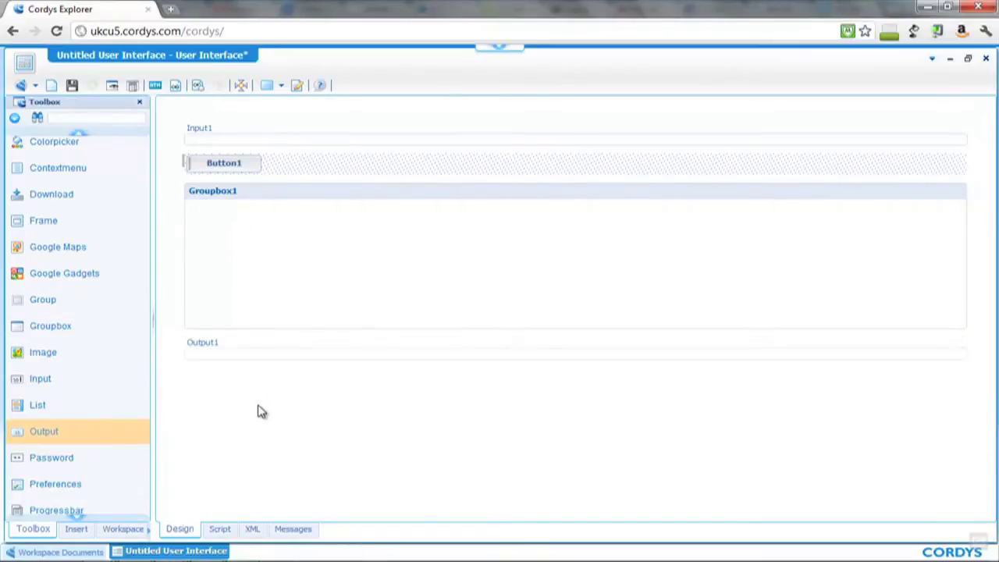
pyautogui.moveTo(168, 392); pyautogui.dragTo(983, 121)
pyautogui.press('Delete')
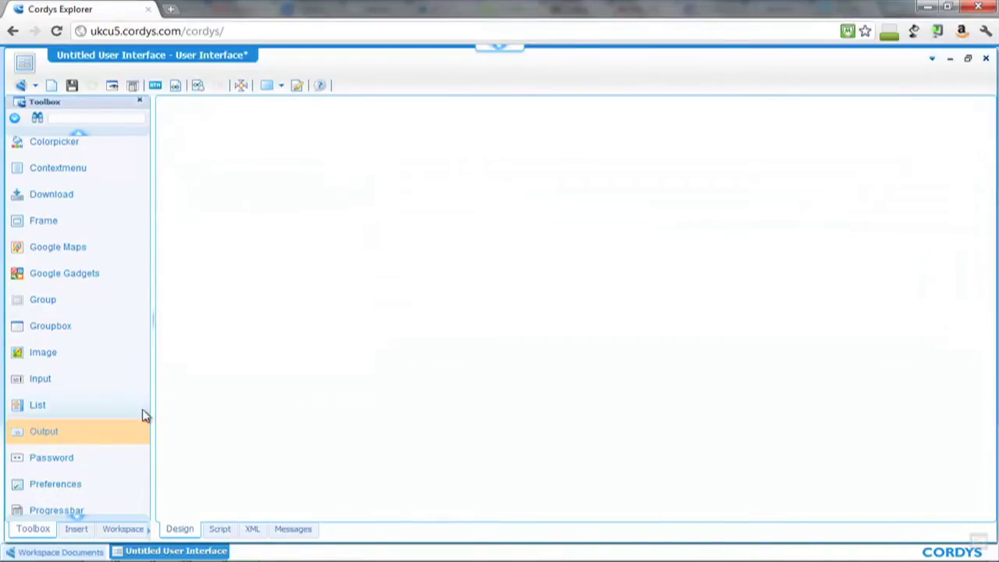
# Step: Show the Workspace tree and expand CustomerMetaDataWebService to reveal operations like GetCustomersObject
pyautogui.scroll(3, 87, 230)
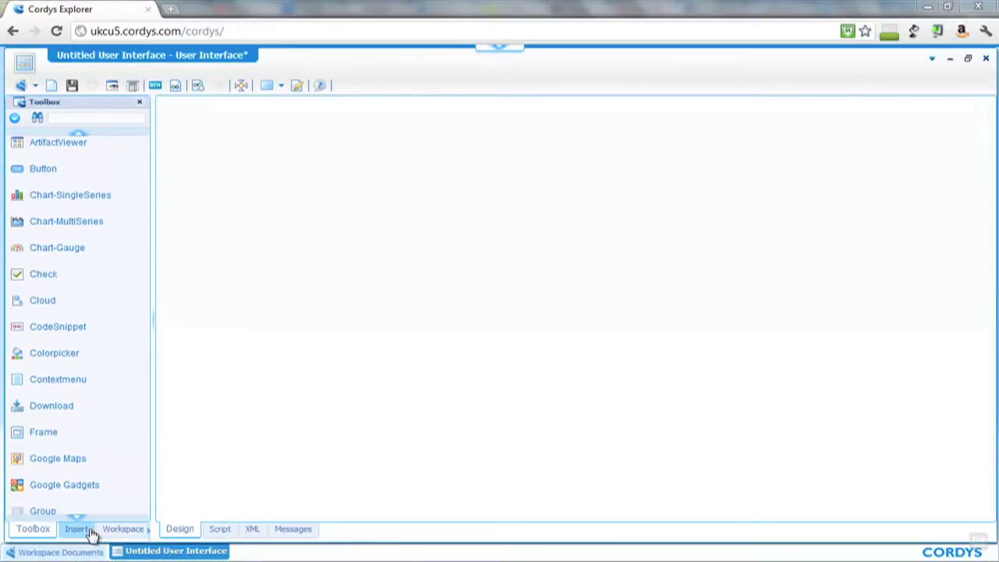
pyautogui.click(123, 530)
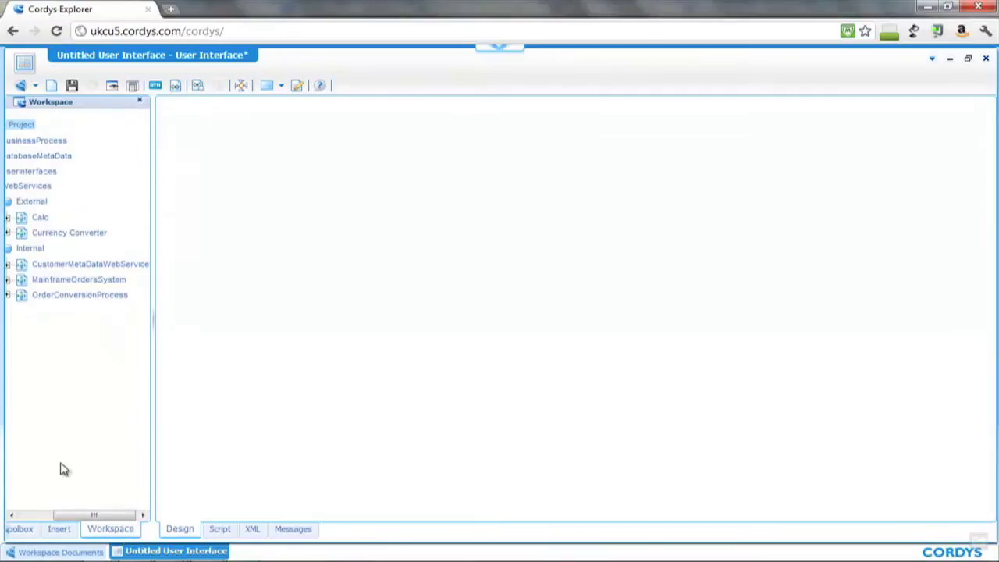
pyautogui.moveTo(78, 522); pyautogui.dragTo(45, 516)
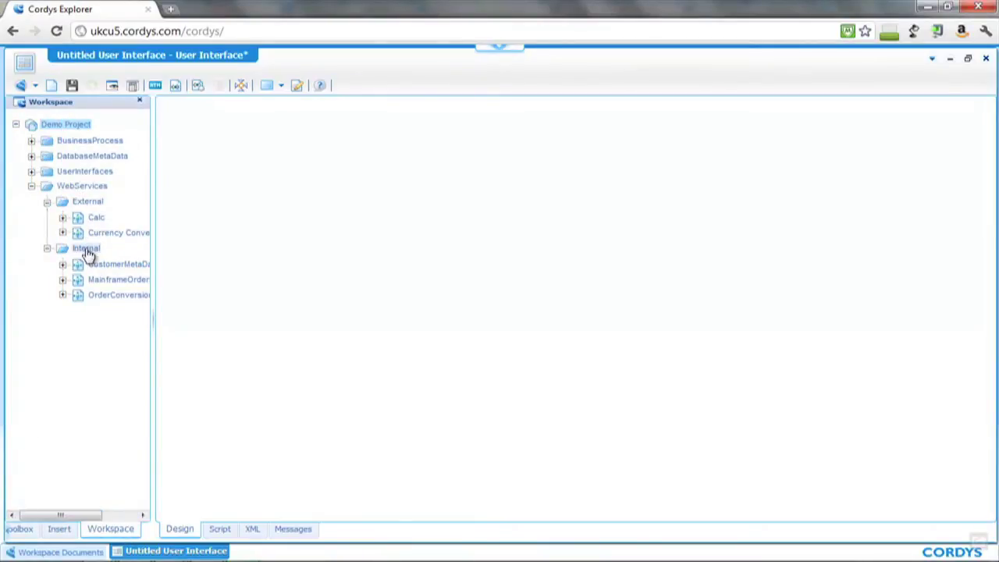
pyautogui.moveTo(63, 516); pyautogui.dragTo(94, 514)
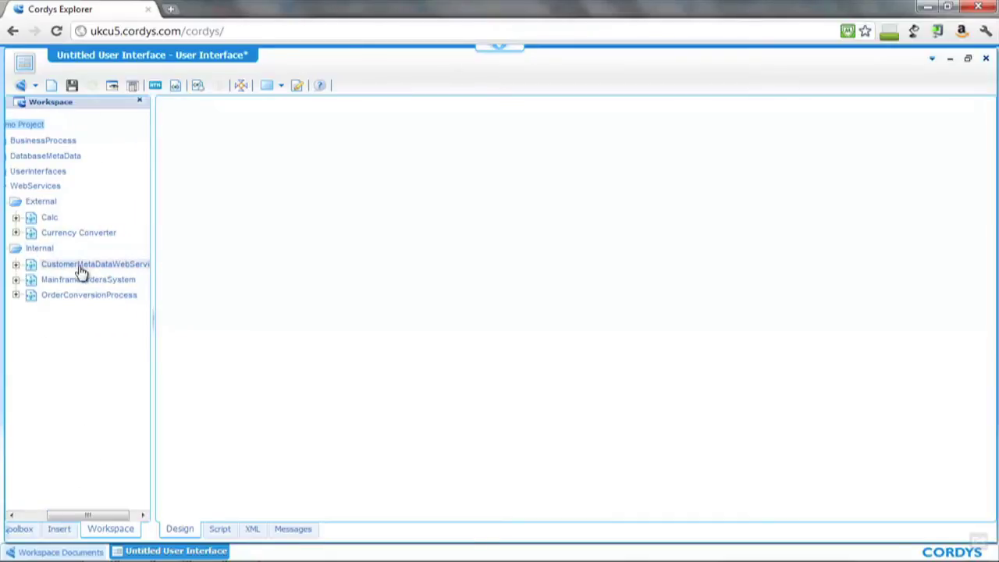
pyautogui.click(15, 264)
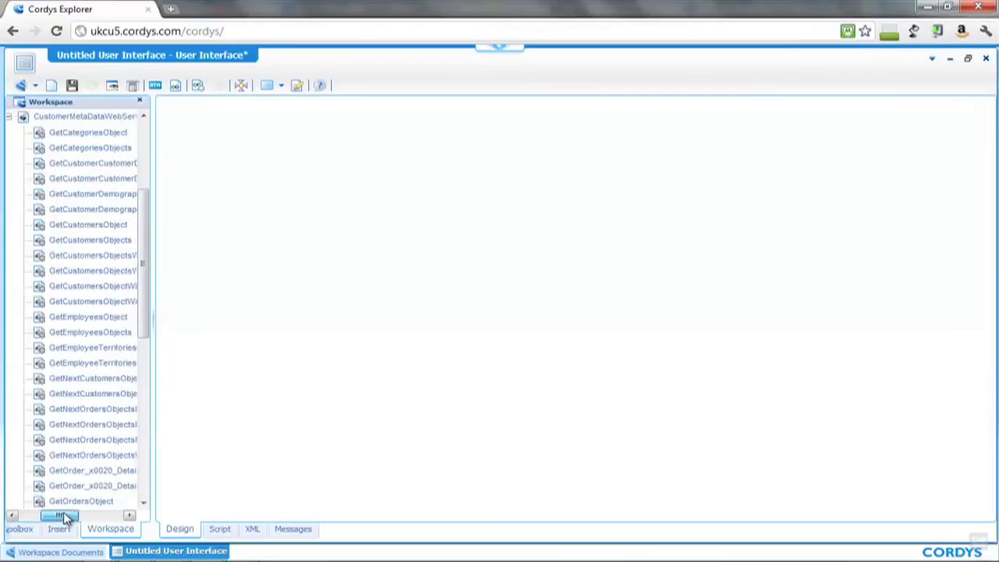
pyautogui.moveTo(69, 518); pyautogui.dragTo(66, 518)
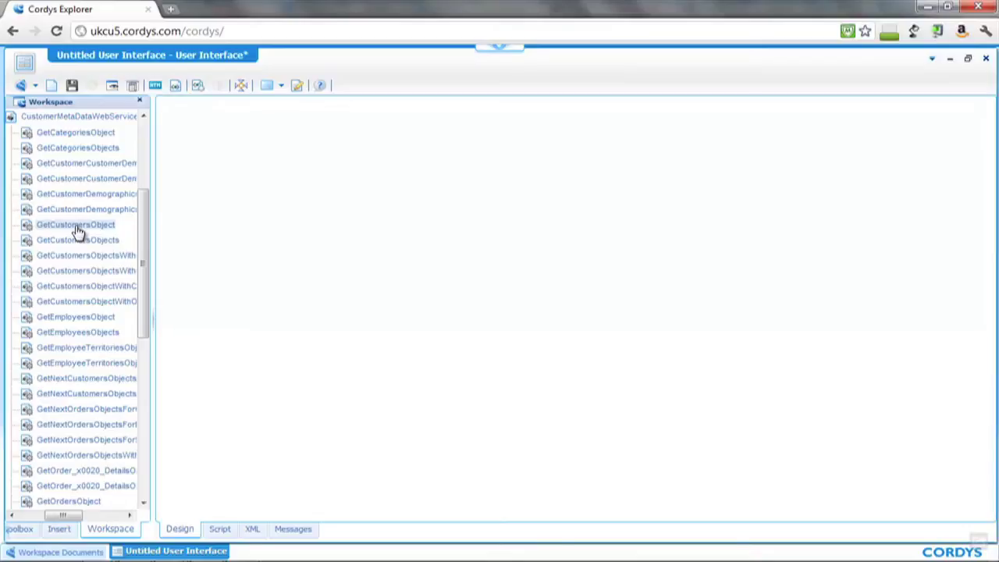
# Step: Drop GetCustomersObject on the canvas and generate both input and output UI for it
pyautogui.moveTo(78, 232); pyautogui.dragTo(411, 205)
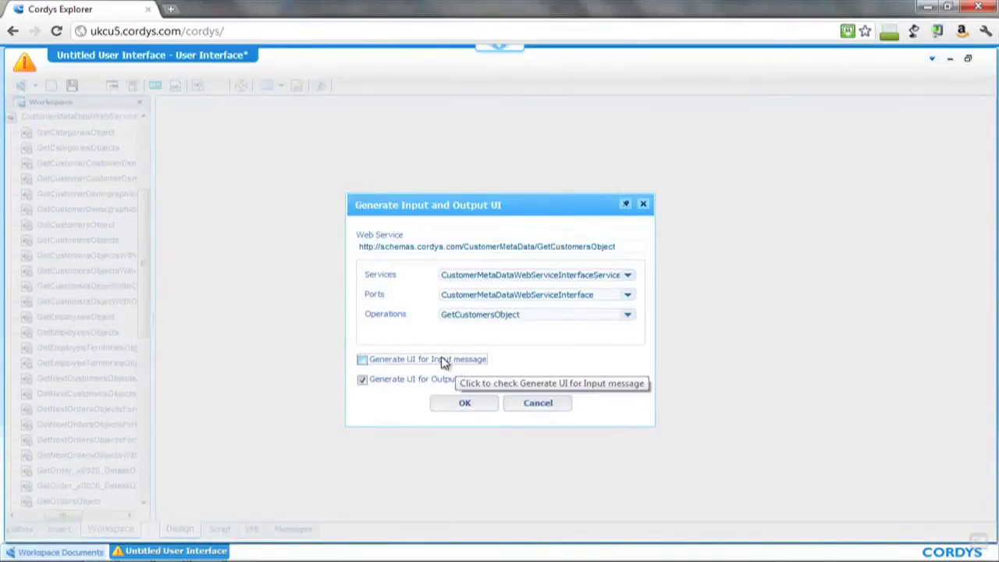
pyautogui.click(401, 364)
pyautogui.click(460, 404)
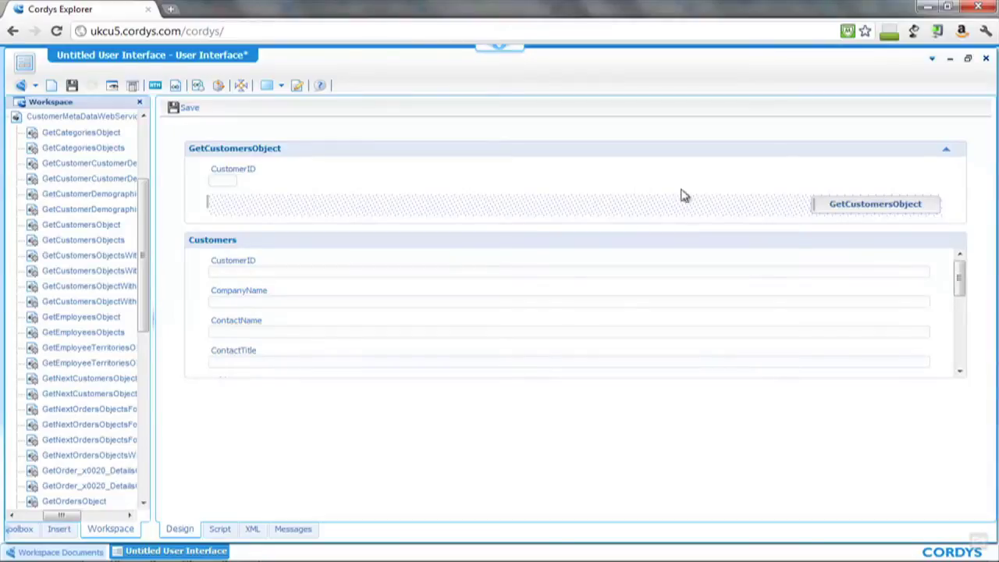
# Step: Narrow both panels to about half width and relabel the button 'Search'
pyautogui.moveTo(966, 177); pyautogui.dragTo(470, 173)
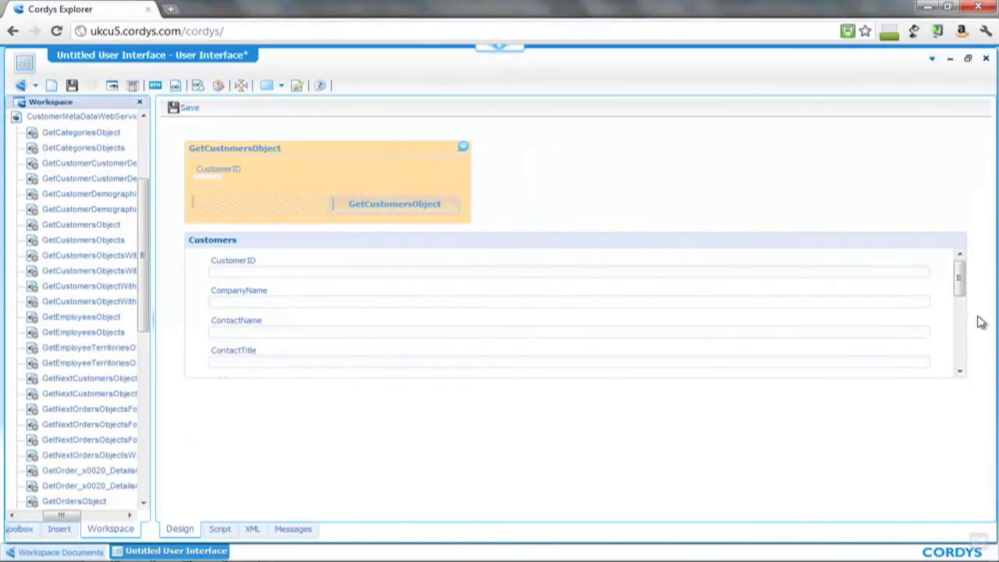
pyautogui.moveTo(965, 248); pyautogui.dragTo(469, 247)
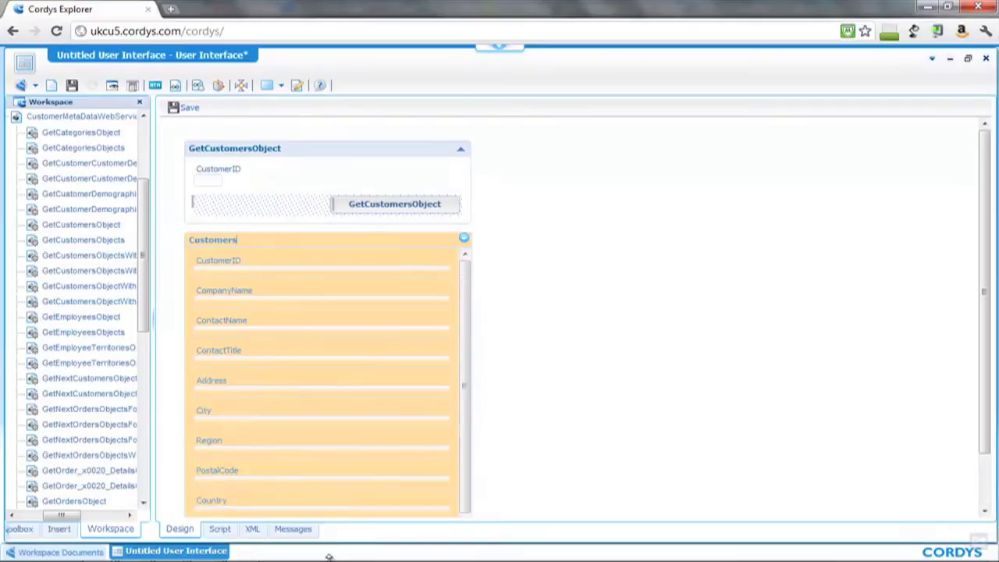
pyautogui.click(394, 204)
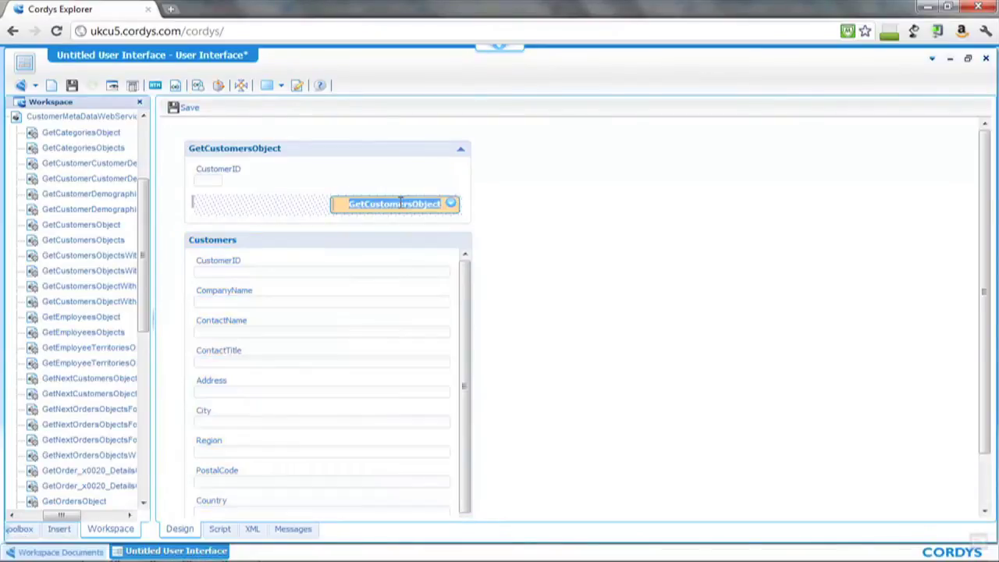
pyautogui.write('Search')
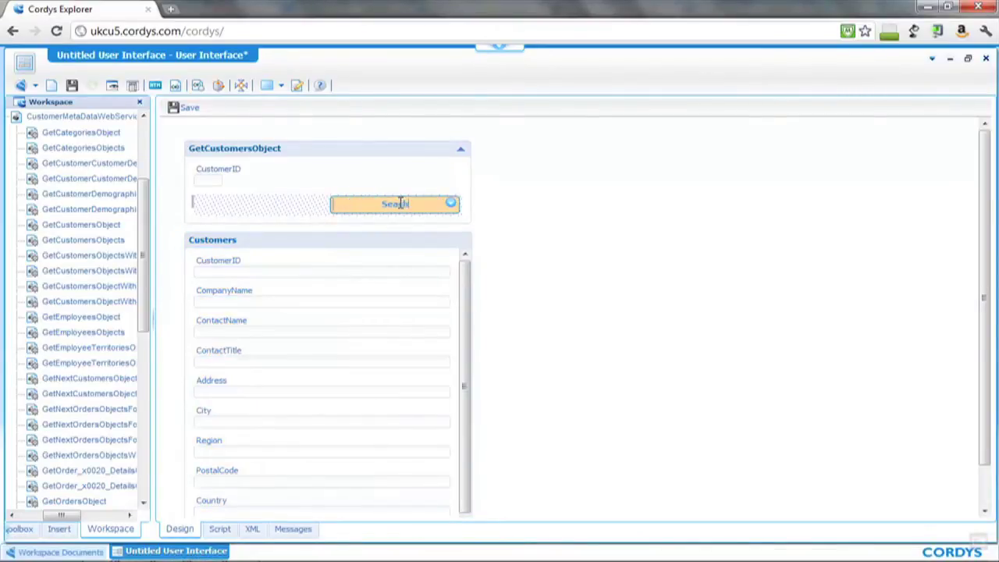
pyautogui.press('Return')
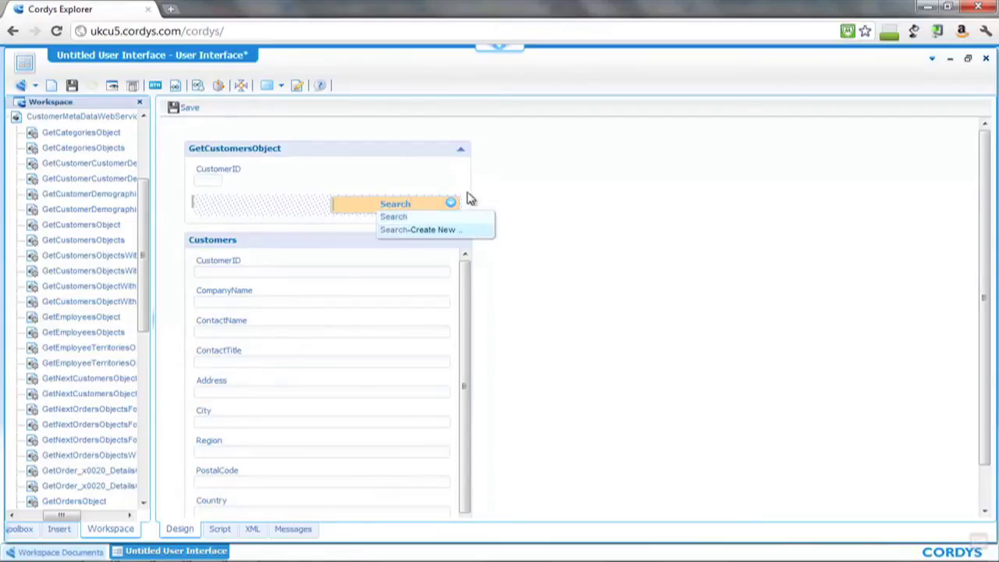
pyautogui.click(254, 147)
# Step: Retitle the input panel 'Search Customers'
pyautogui.doubleClick(254, 147)
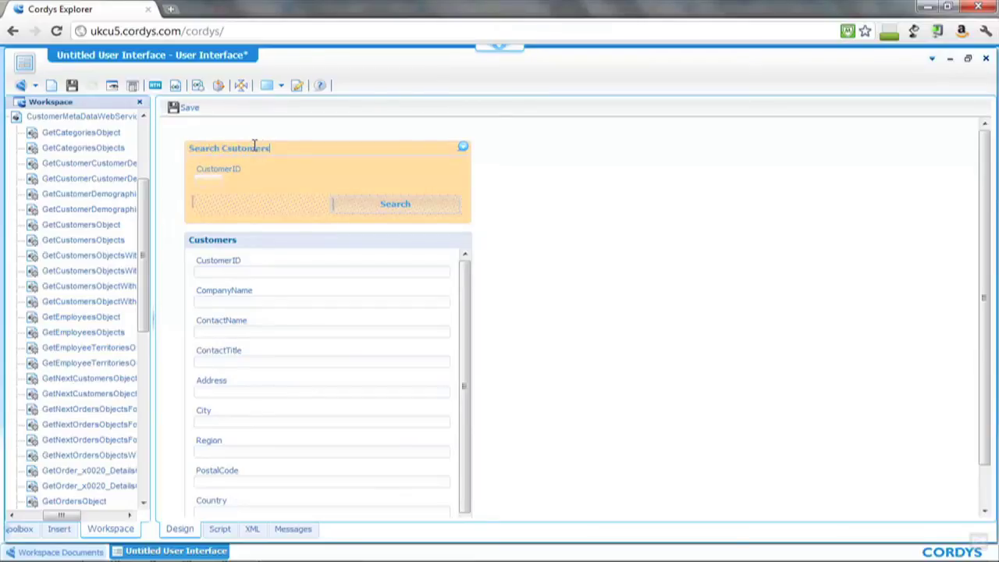
pyautogui.click(555, 172)
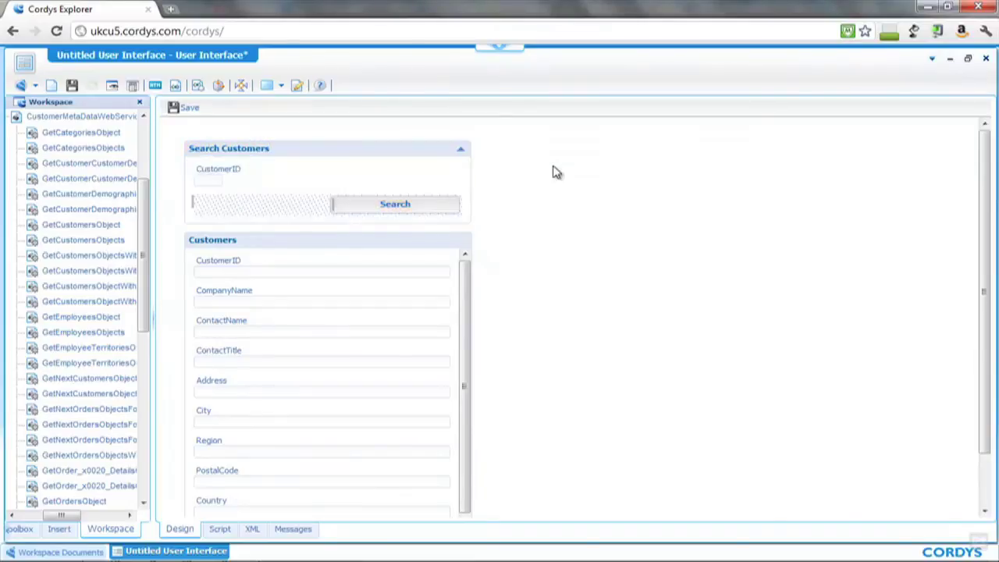
pyautogui.click(309, 241)
# Step: Hide the CustomerID, Currency, Fax and Phone columns of the Customers form via Column Chooser
pyautogui.rightClick(311, 247)
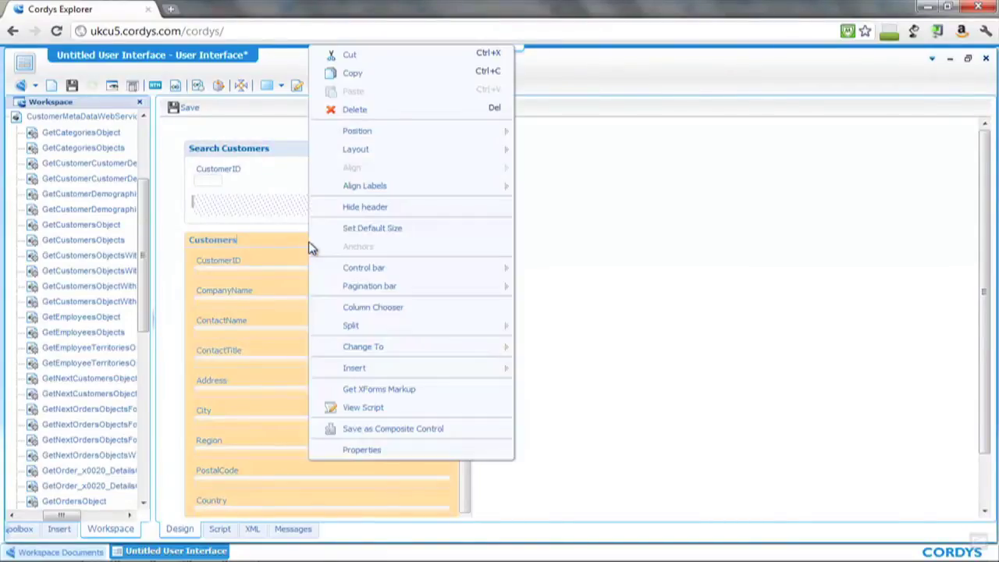
pyautogui.click(374, 314)
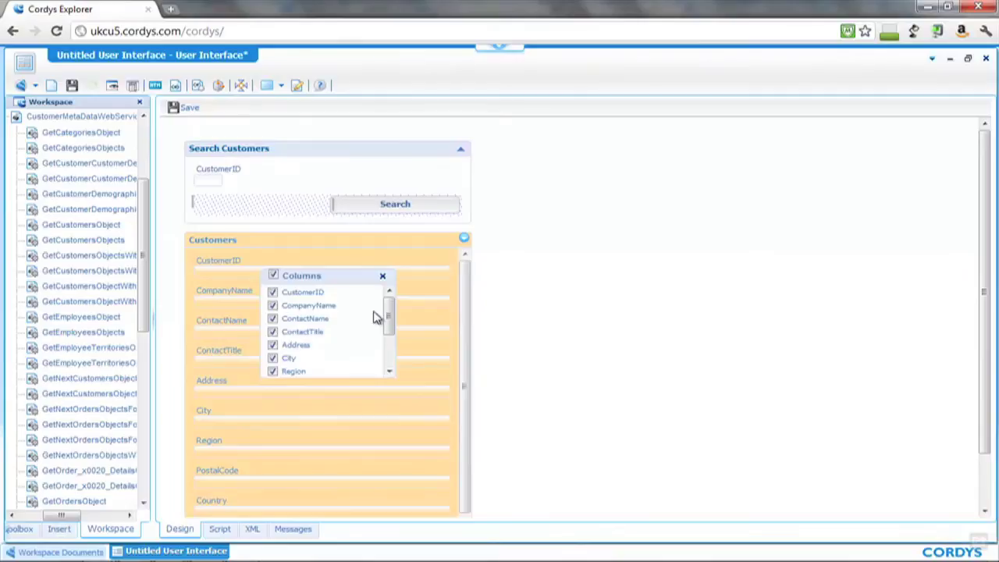
pyautogui.click(272, 295)
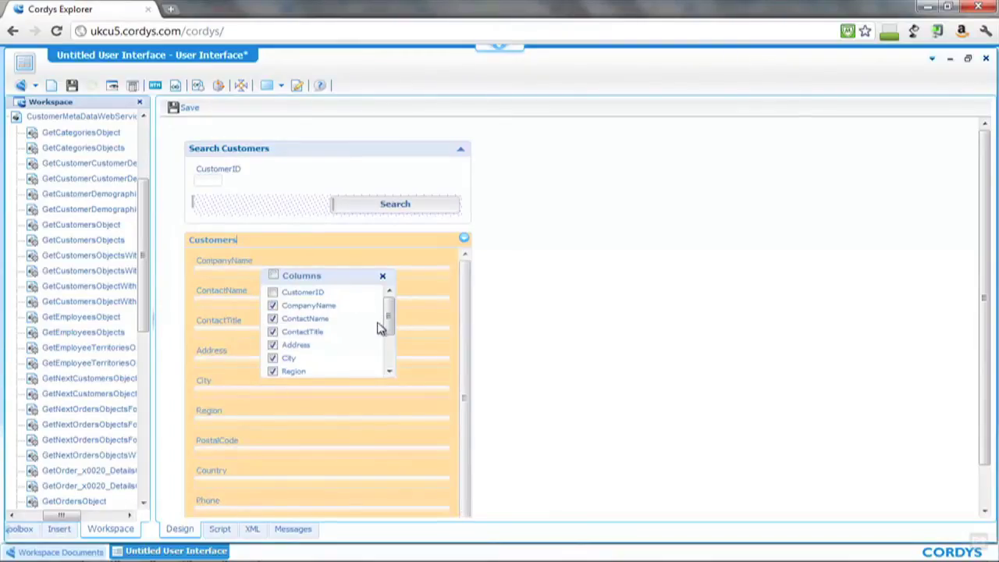
pyautogui.scroll(-1, 390, 334)
pyautogui.scroll(-2, 390, 334)
pyautogui.click(275, 371)
pyautogui.click(277, 353)
pyautogui.click(274, 345)
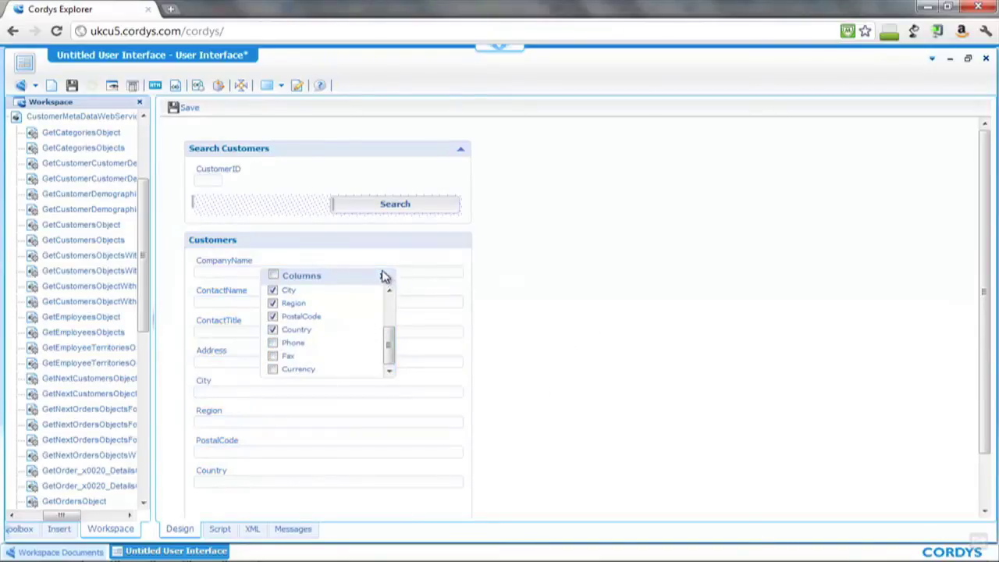
pyautogui.click(384, 278)
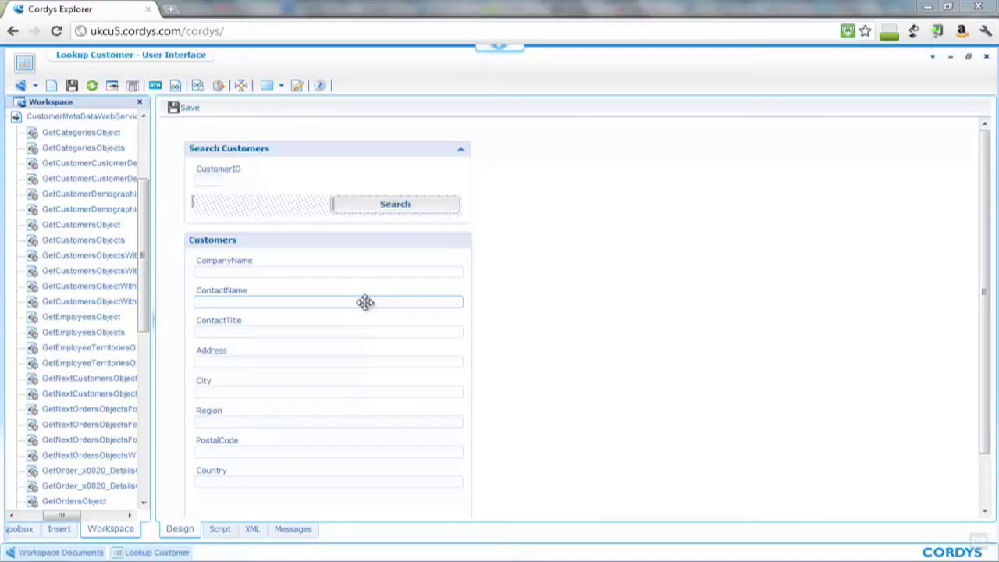
# Step: Publish Lookup Customer with changes saved, then search customer alfki in the maximized preview
pyautogui.click(113, 86)
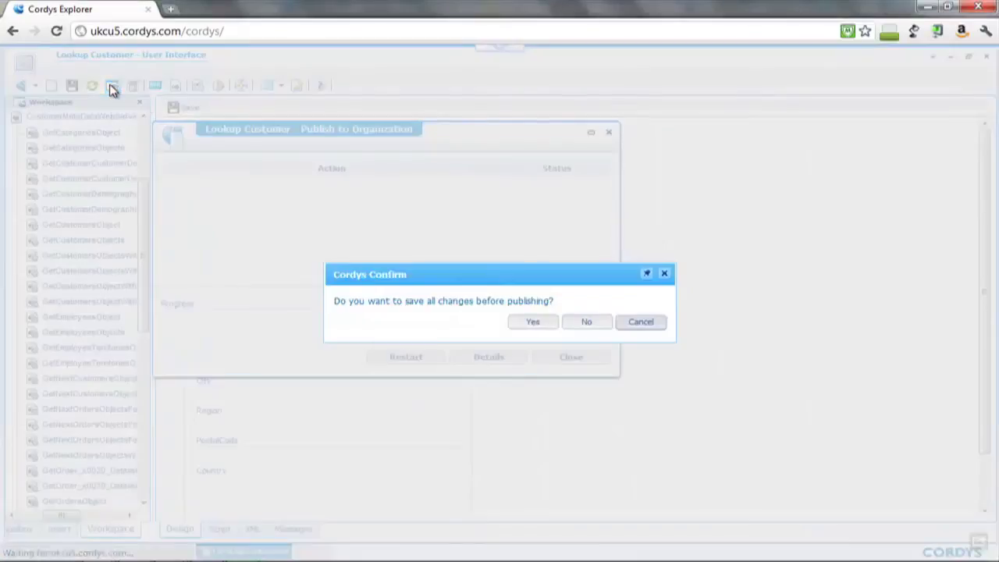
pyautogui.click(534, 325)
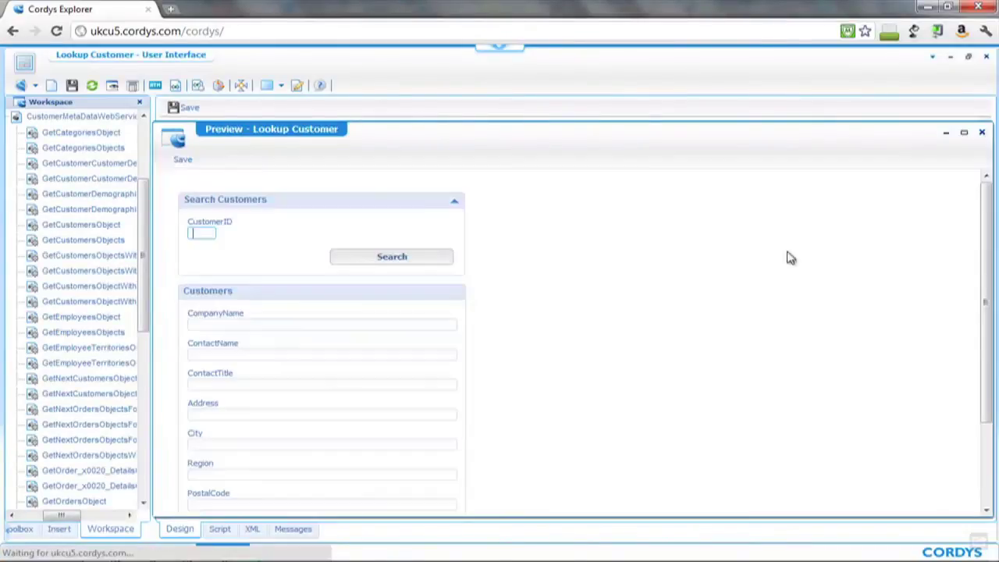
pyautogui.click(964, 132)
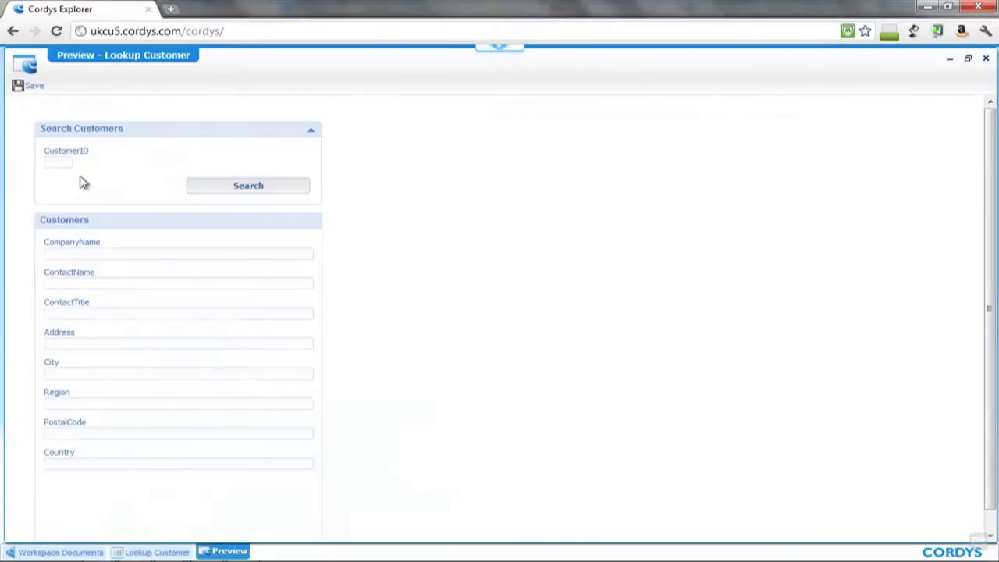
pyautogui.click(57, 160)
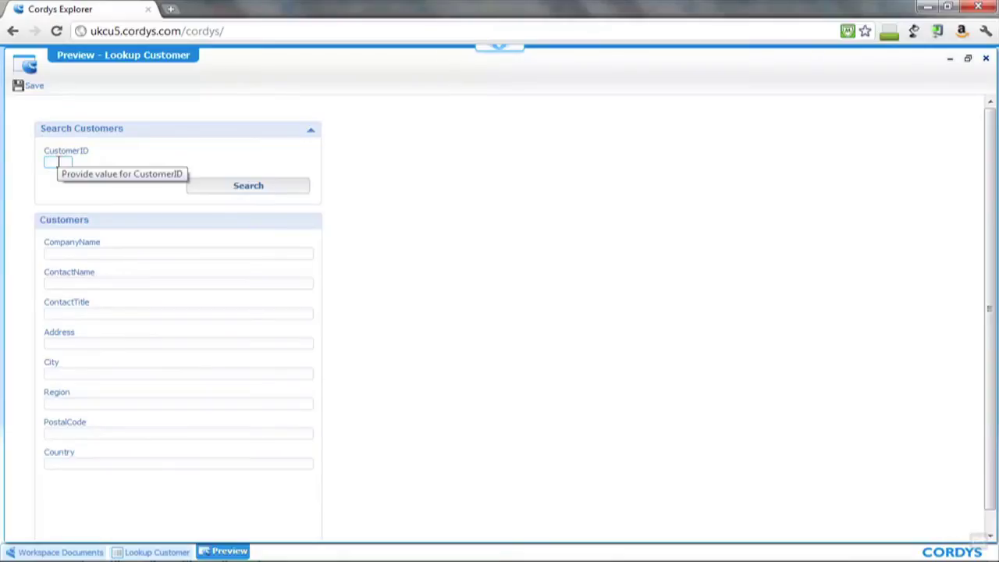
pyautogui.write('alfki')
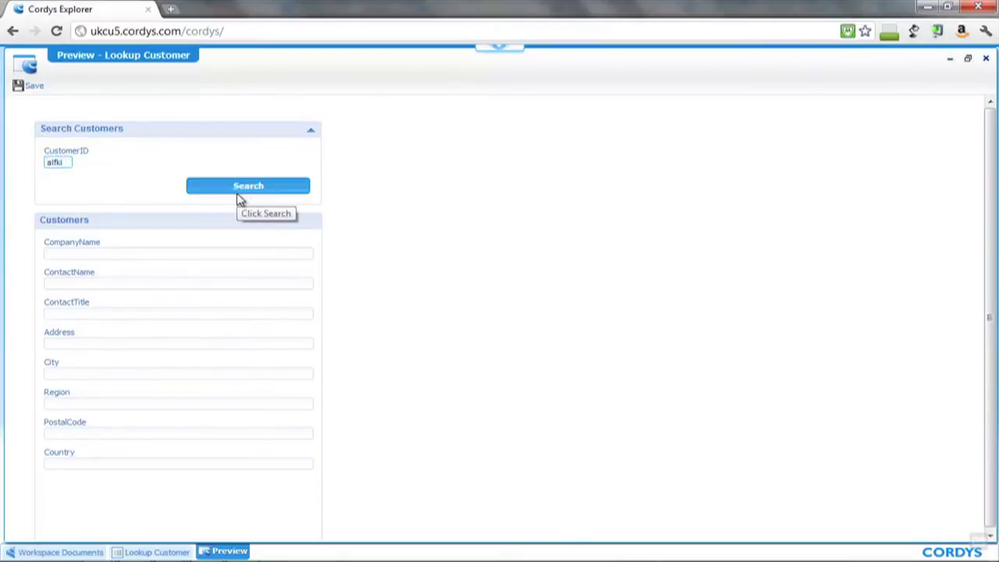
pyautogui.click(242, 190)
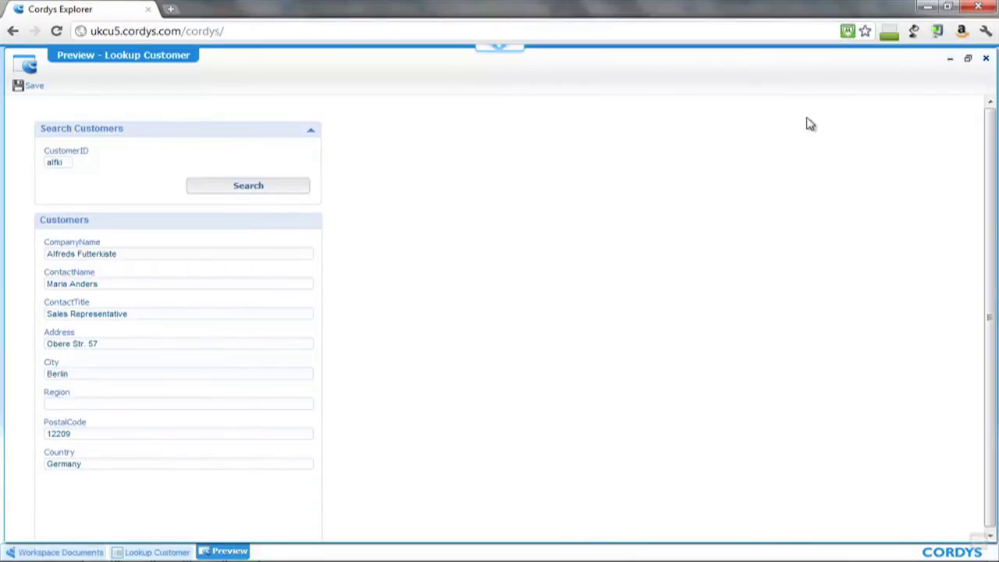
# Step: Close the preview and collapse the CustomerMetaData service in the Workspace tree
pyautogui.click(986, 59)
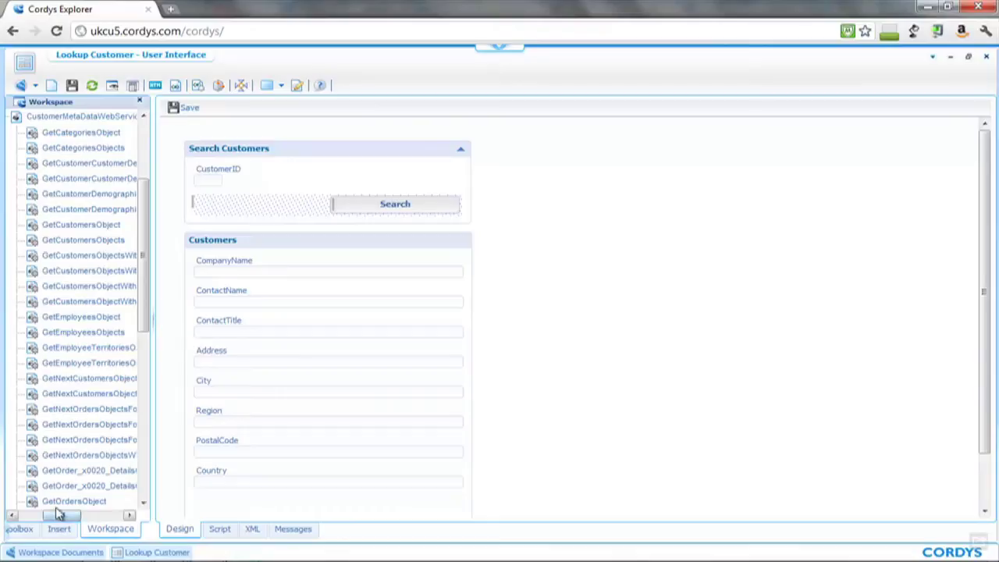
pyautogui.moveTo(61, 515); pyautogui.dragTo(34, 513)
pyautogui.click(78, 116)
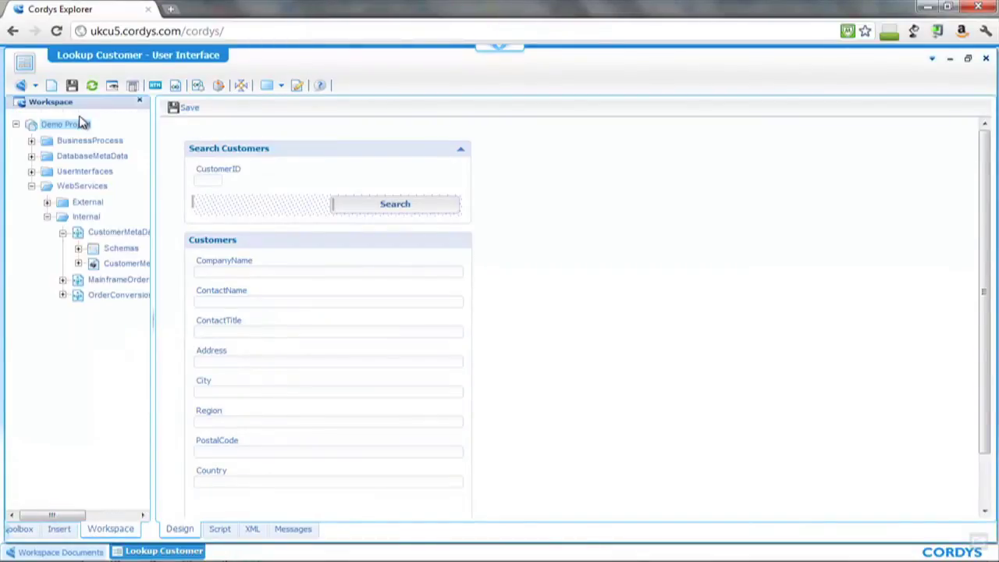
pyautogui.click(62, 231)
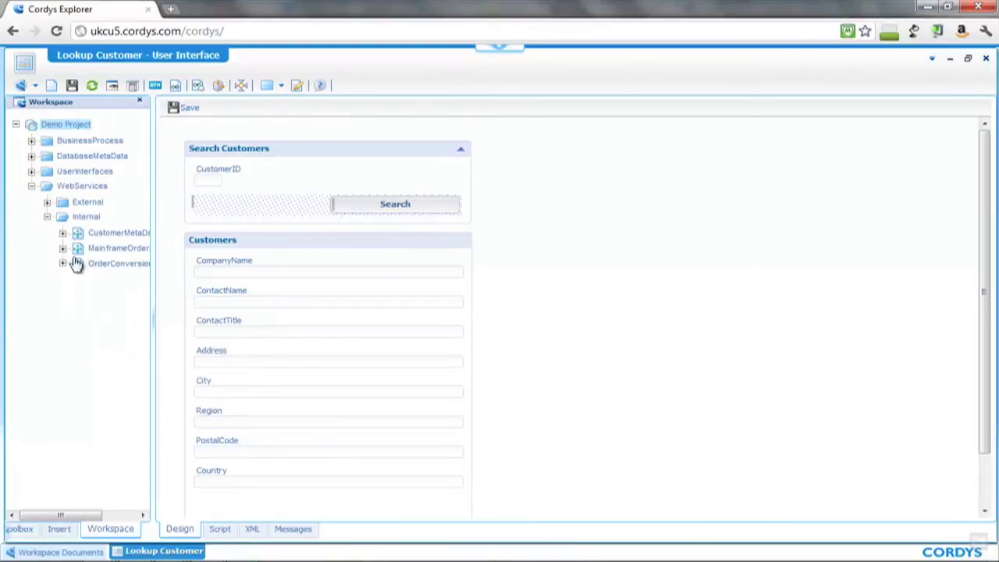
pyautogui.moveTo(84, 516); pyautogui.dragTo(101, 513)
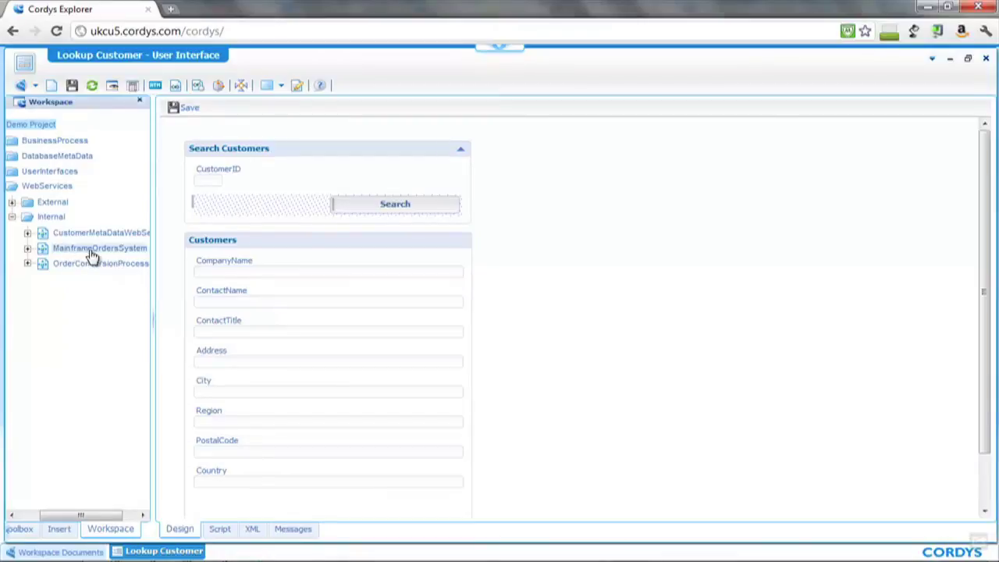
# Step: Expand MainframeOrdersSystem and drop GetOrdersObjectsForCustomers onto the canvas
pyautogui.click(27, 250)
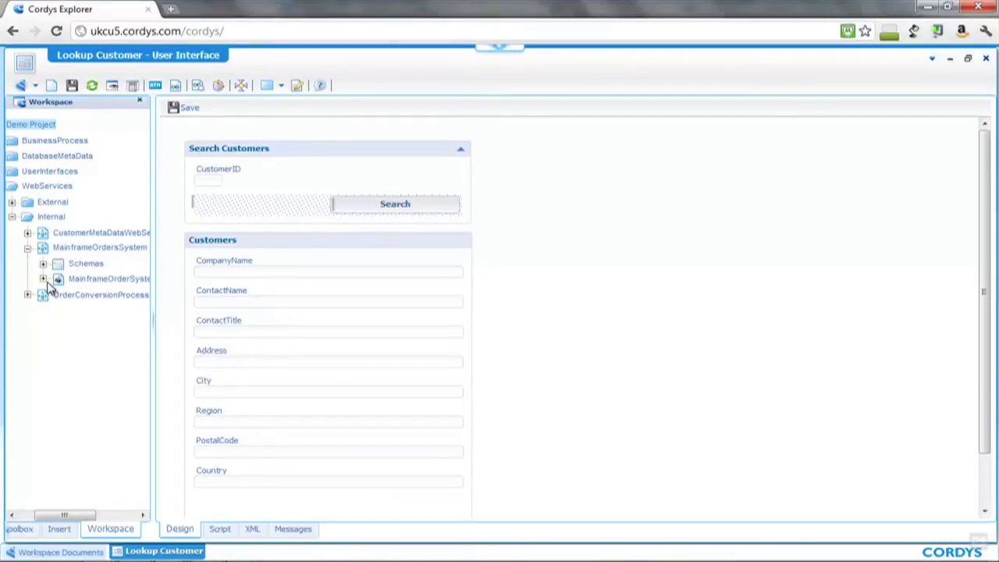
pyautogui.click(43, 280)
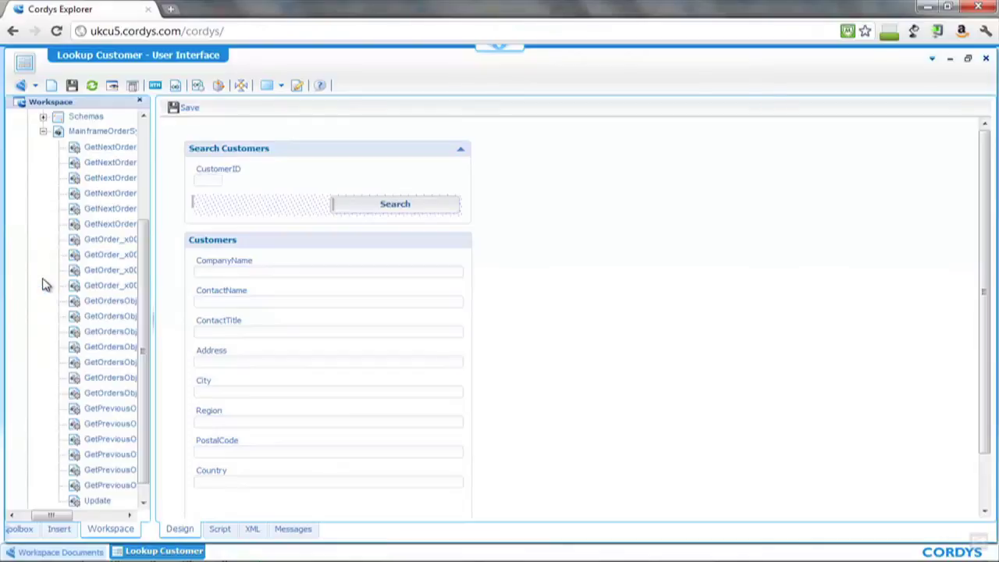
pyautogui.moveTo(49, 515); pyautogui.dragTo(70, 518)
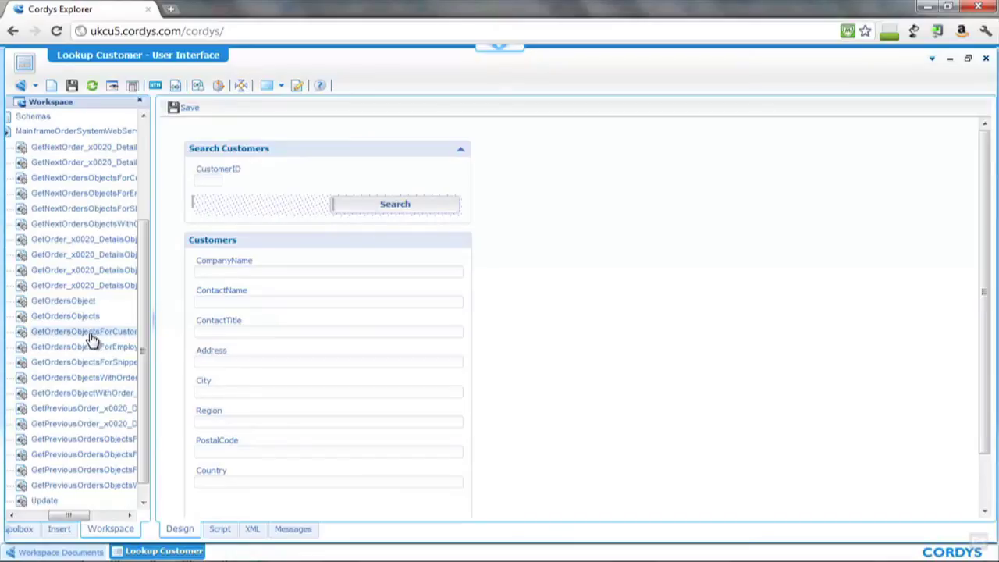
pyautogui.moveTo(83, 337); pyautogui.dragTo(646, 351)
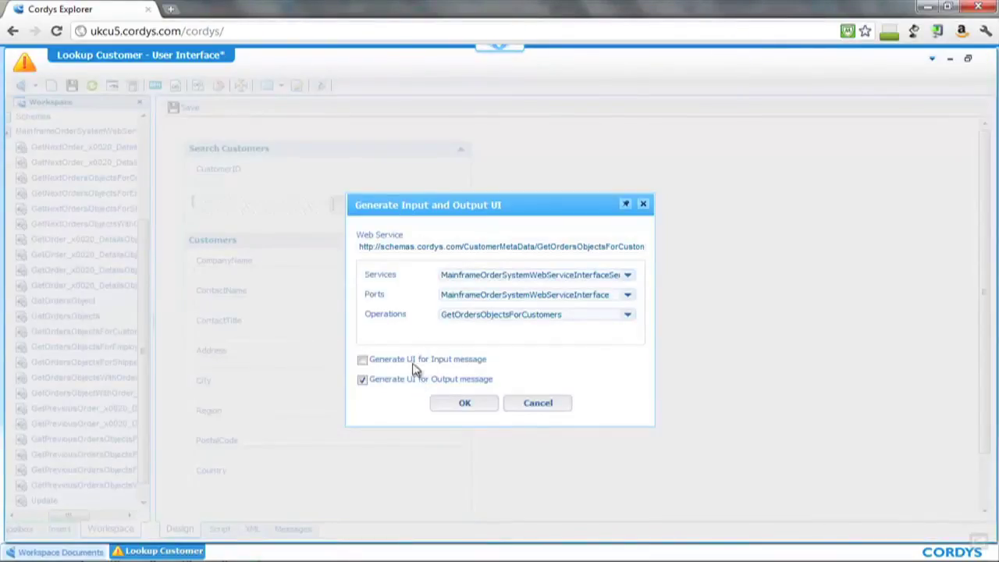
# Step: Generate output-only UI for GetOrdersObjectsForCustomers and pick CustomersModel to associate
pyautogui.click(466, 404)
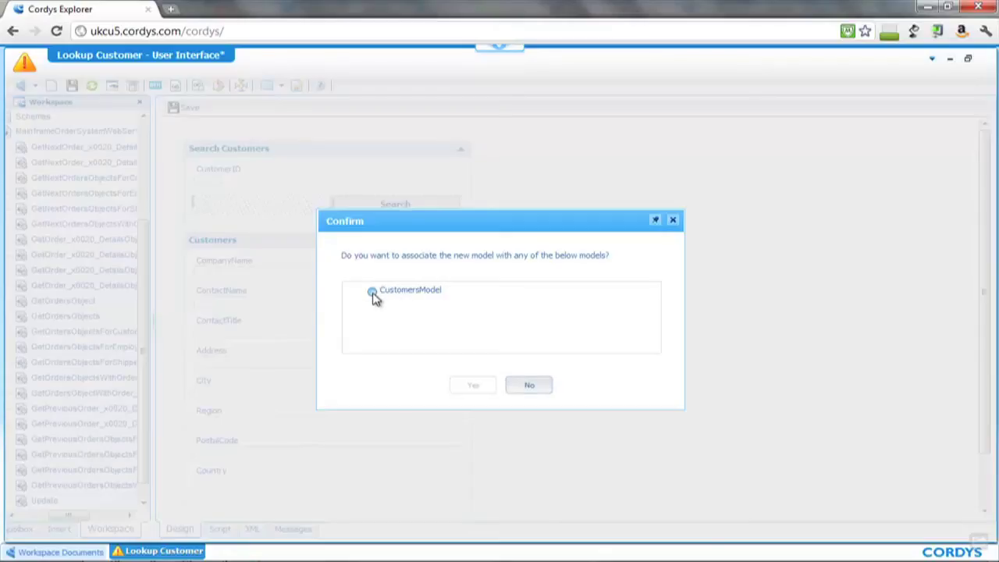
pyautogui.click(372, 293)
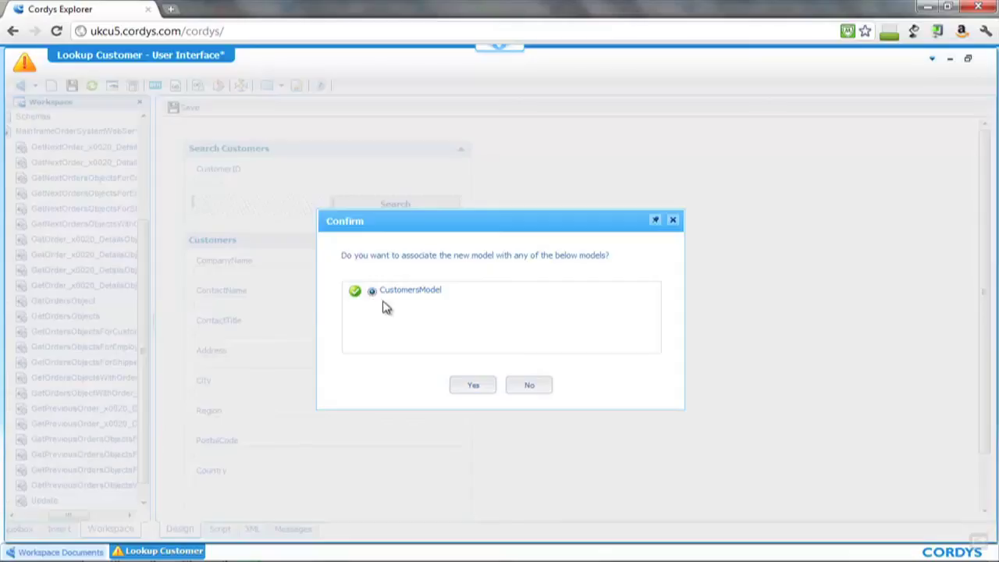
# Step: Confirm the CustomersModel link, then save and publish the interface with its orders grid
pyautogui.click(471, 386)
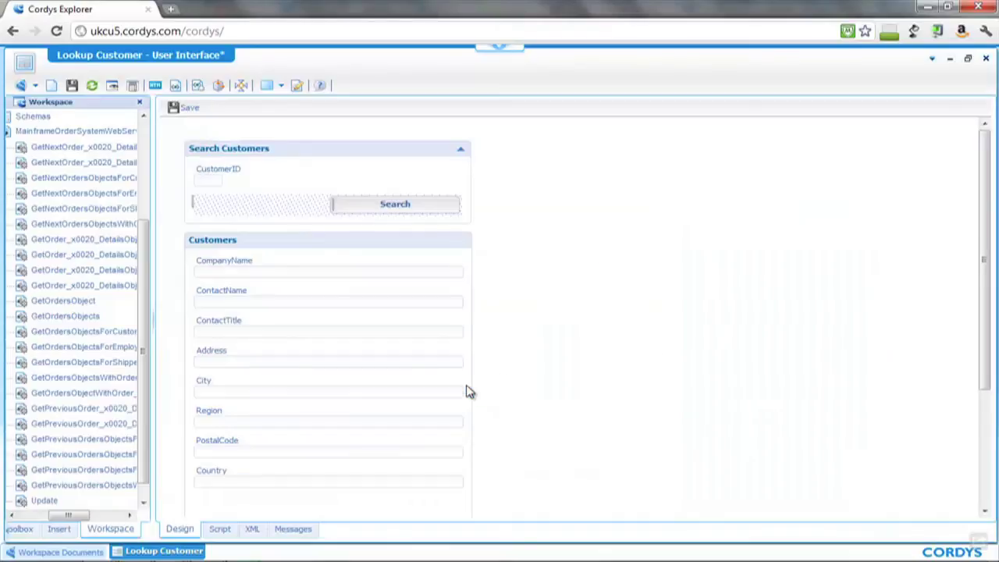
pyautogui.scroll(-2, 466, 391)
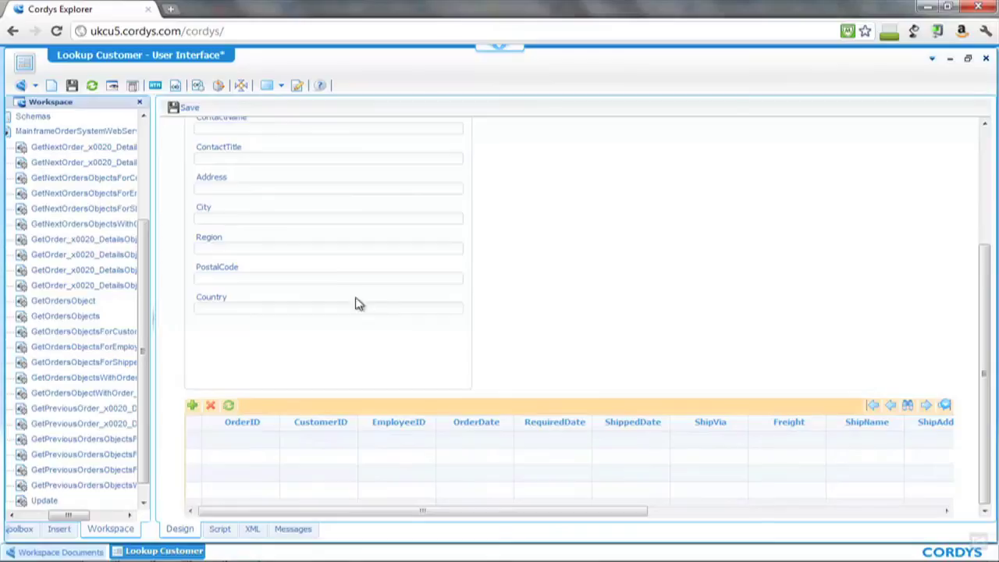
pyautogui.click(76, 88)
pyautogui.click(110, 86)
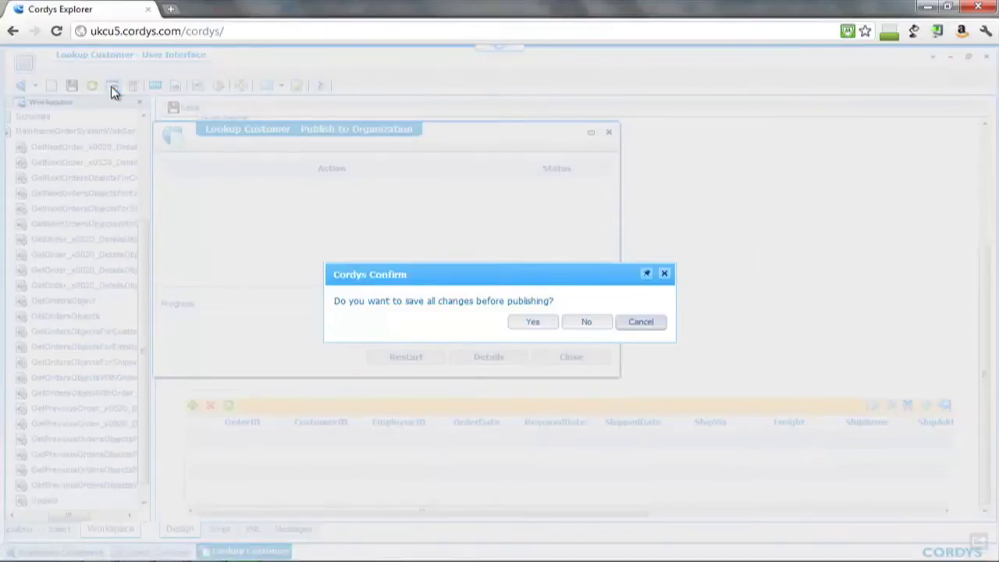
pyautogui.click(534, 323)
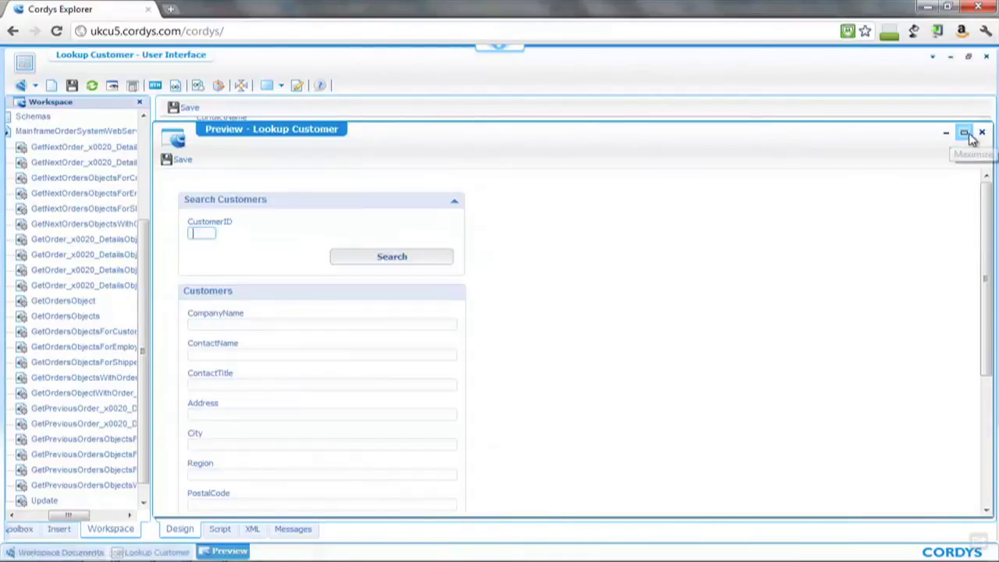
# Step: Search a customer ID in the maximized preview, check its four orders, and close the preview
pyautogui.click(965, 133)
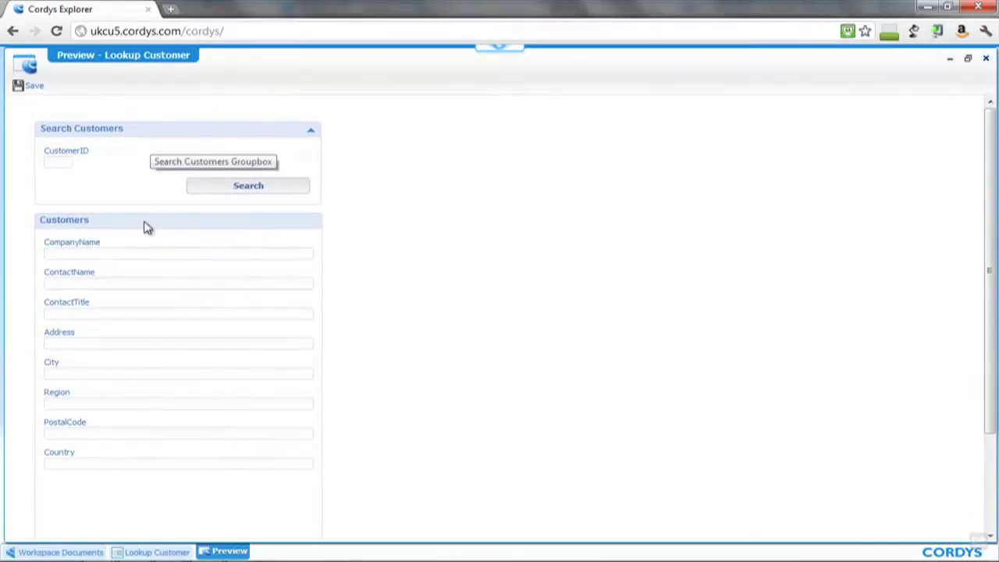
pyautogui.scroll(-3, 179, 381)
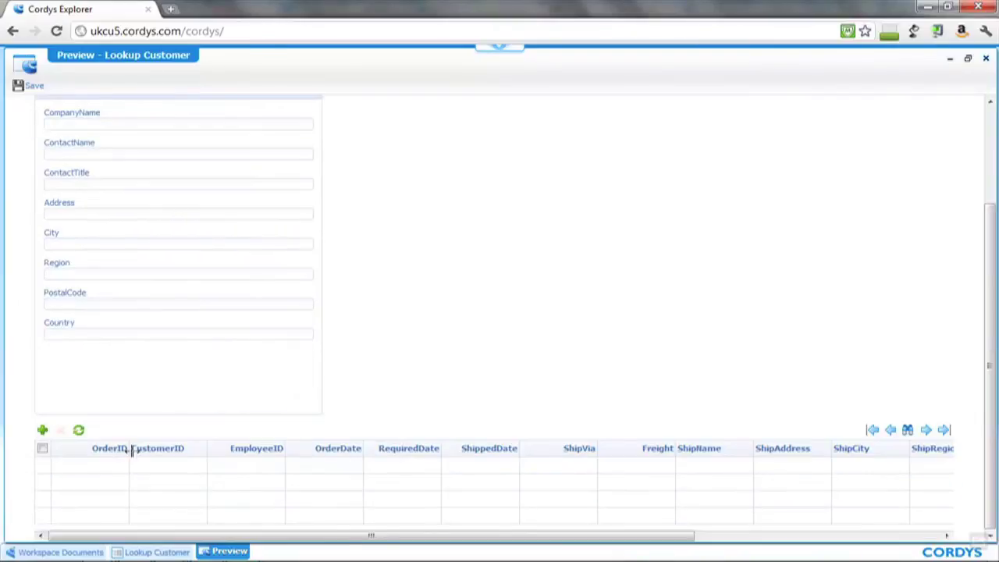
pyautogui.scroll(3, 307, 440)
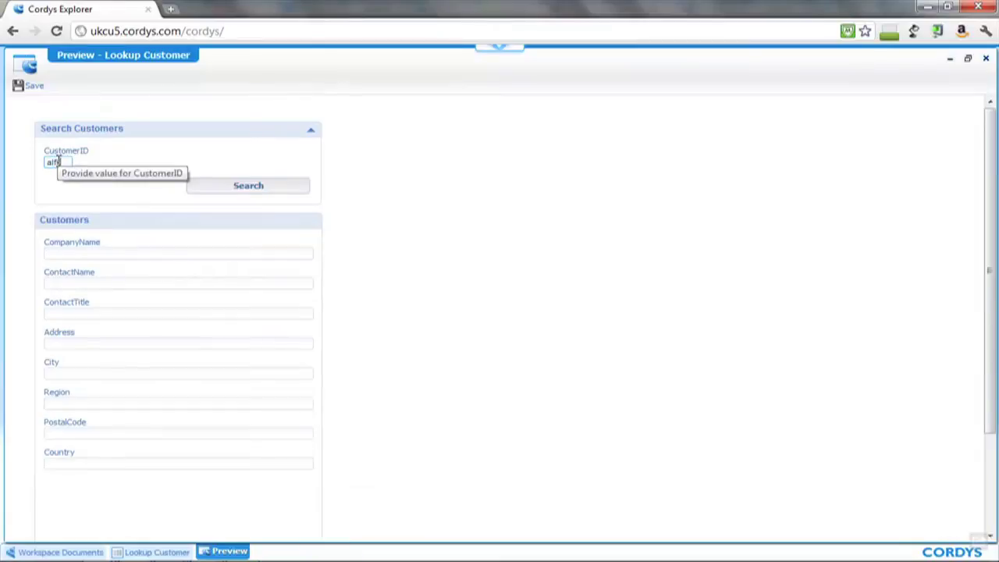
pyautogui.write('i')
pyautogui.click(249, 187)
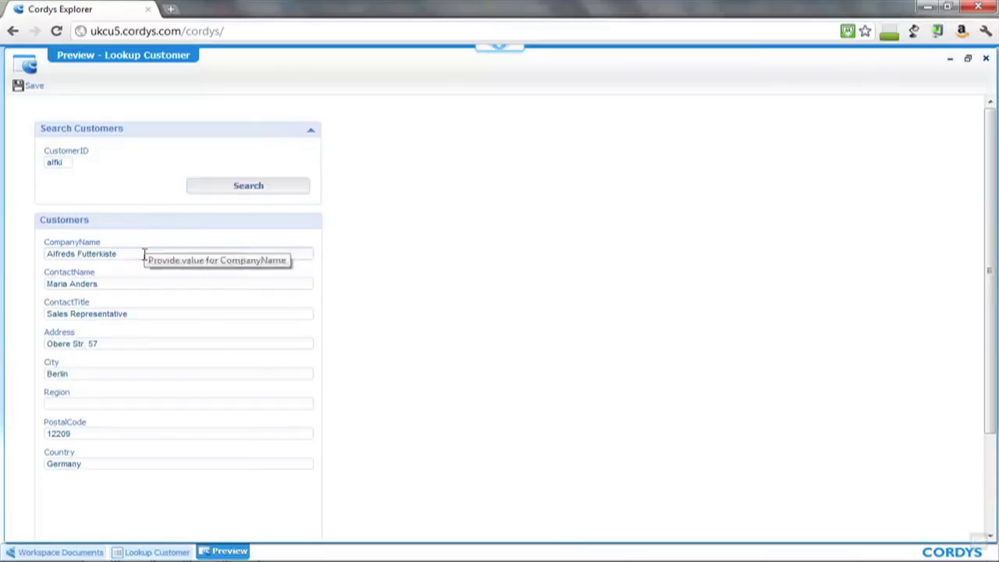
pyautogui.scroll(-3, 141, 425)
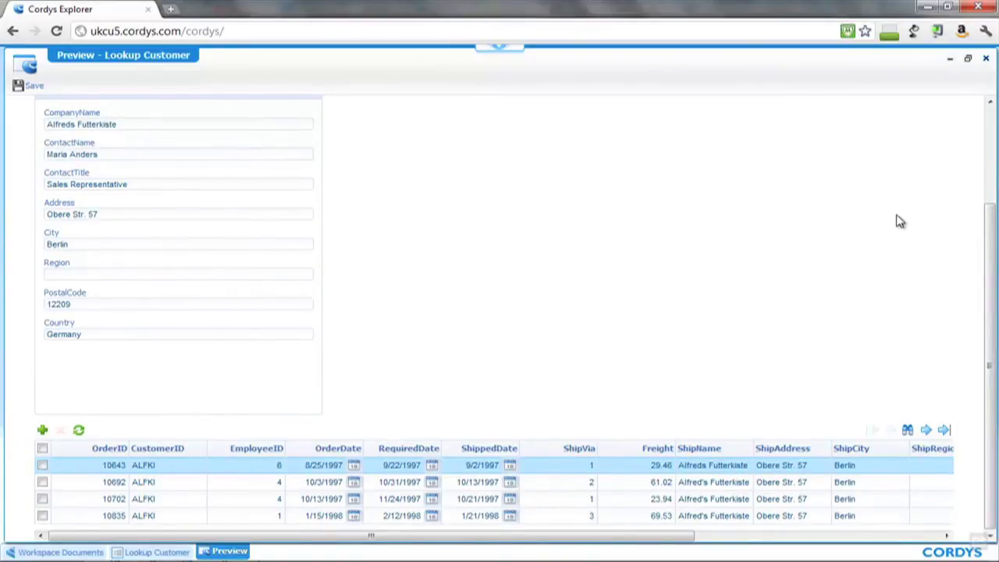
pyautogui.click(985, 60)
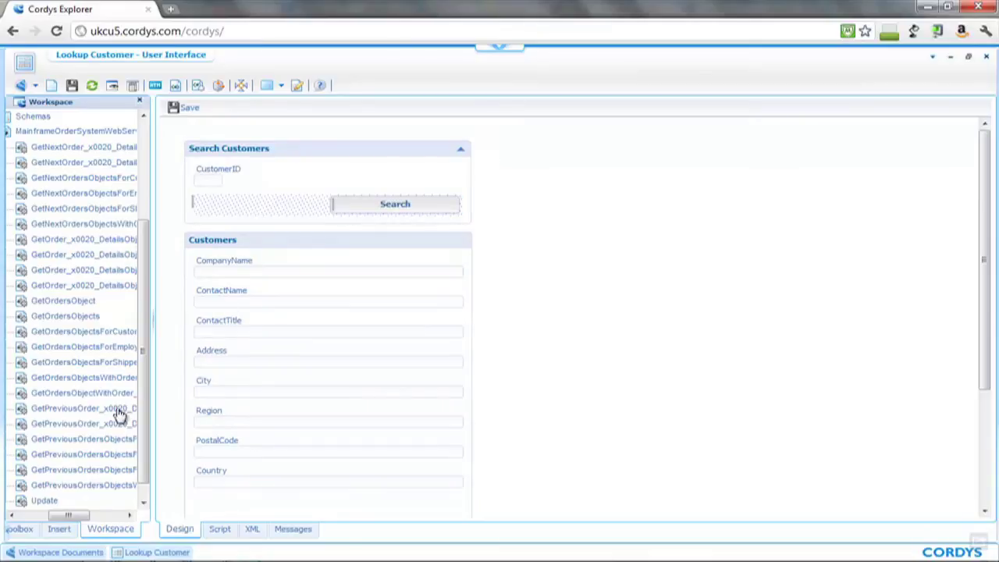
# Step: Drag the Google Maps control from the Toolbox onto the Lookup Customer form
pyautogui.click(23, 530)
pyautogui.scroll(-3, 58, 508)
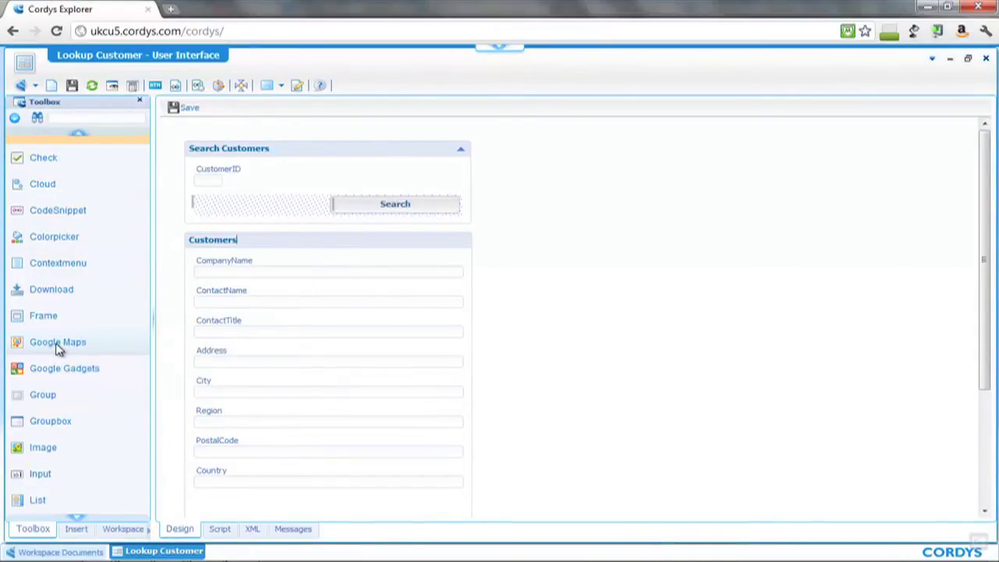
pyautogui.moveTo(56, 350); pyautogui.dragTo(558, 349)
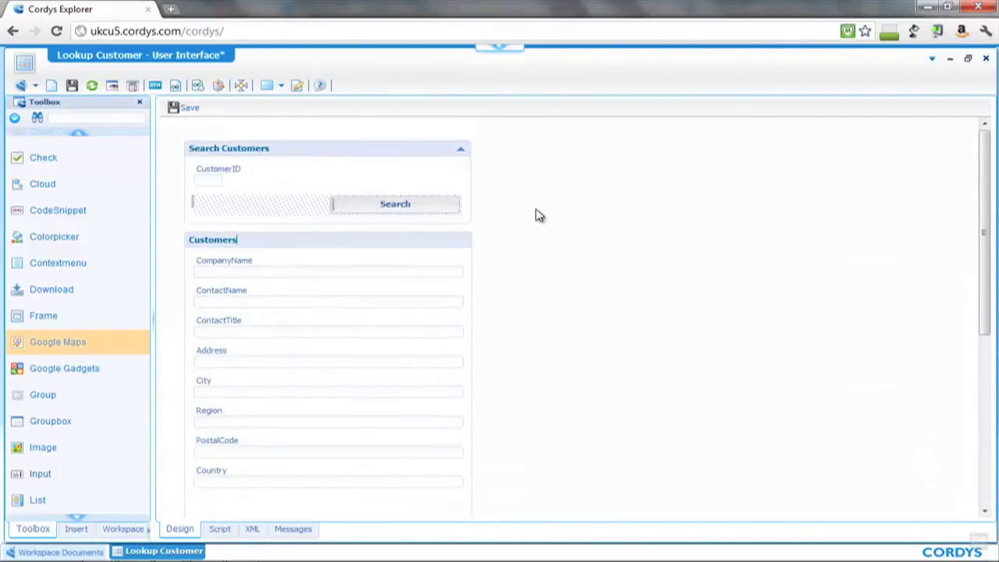
# Step: Switch the form canvas to a Flow layout
pyautogui.rightClick(507, 228)
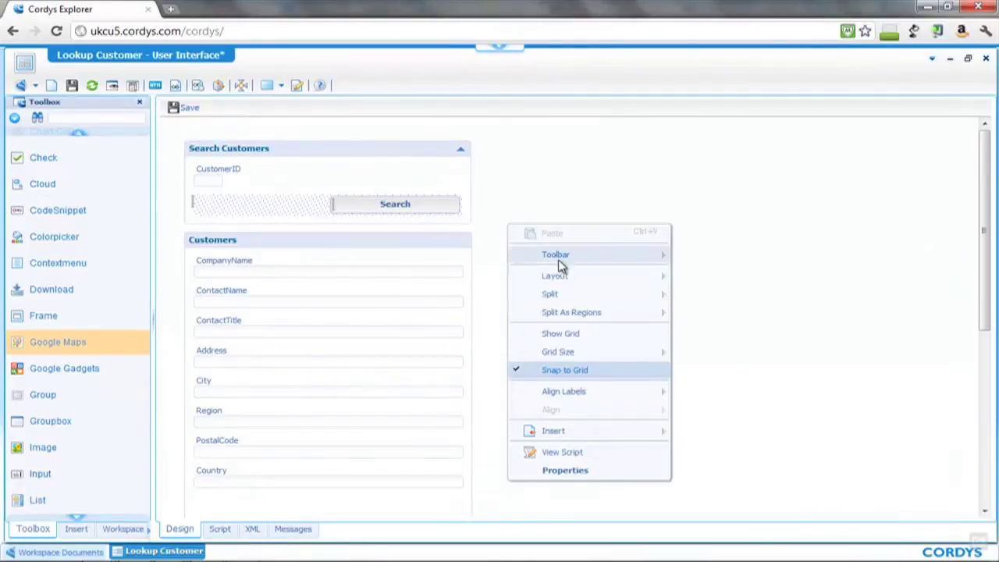
pyautogui.moveTo(560, 277)
pyautogui.click(720, 319)
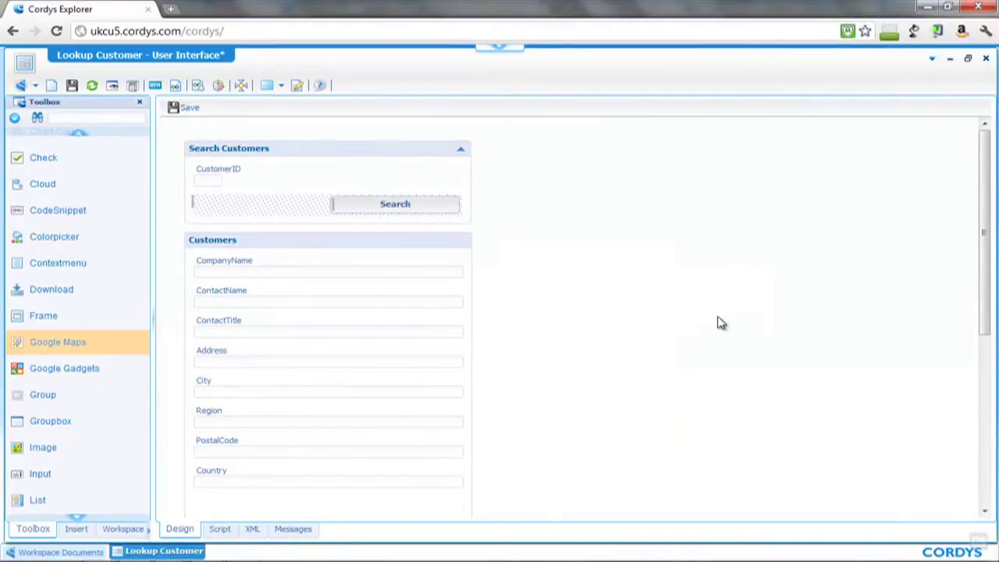
pyautogui.scroll(-5, 719, 322)
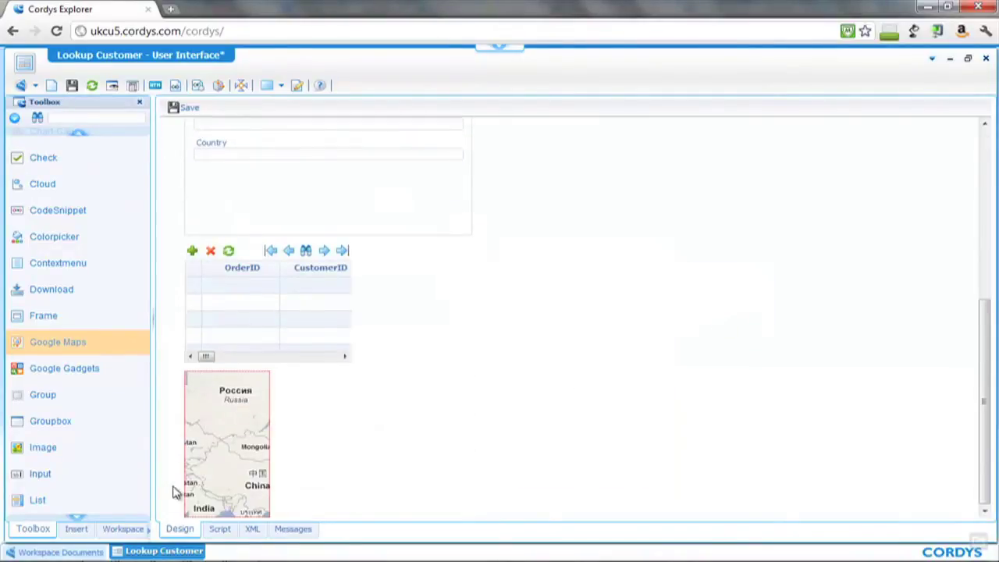
# Step: Place the map beside Search Customers and enlarge it across the right side
pyautogui.moveTo(231, 439); pyautogui.dragTo(561, 166)
pyautogui.scroll(3, 560, 166)
pyautogui.moveTo(564, 453); pyautogui.dragTo(535, 191)
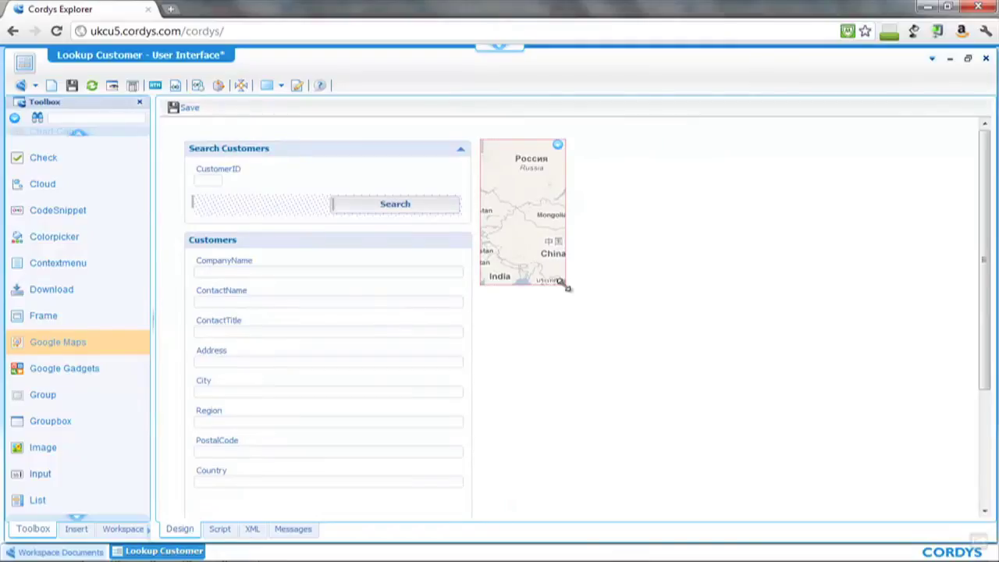
pyautogui.moveTo(566, 287); pyautogui.dragTo(970, 382)
# Step: Move the orders grid under the map and widen it to match
pyautogui.scroll(-3, 602, 449)
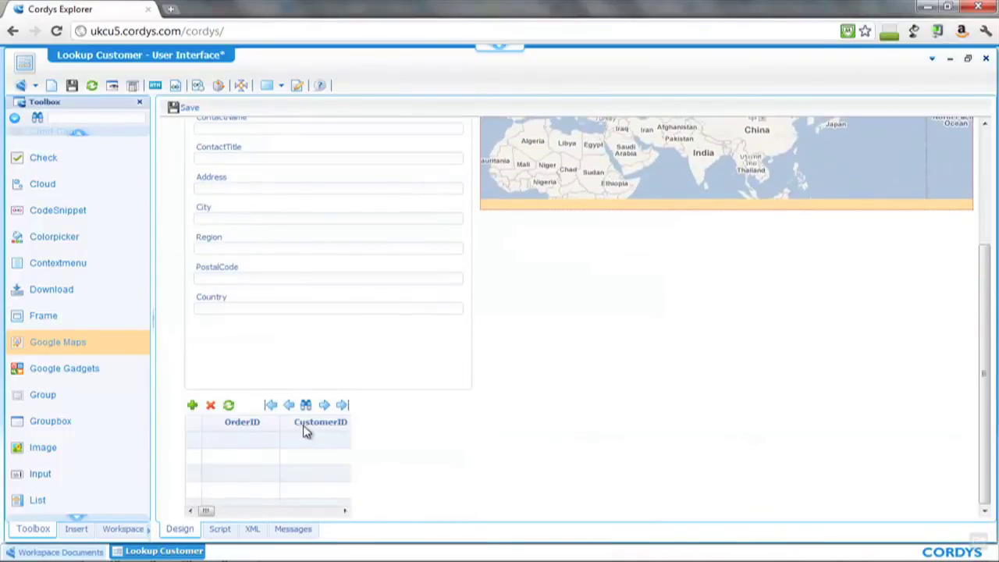
pyautogui.click(258, 426)
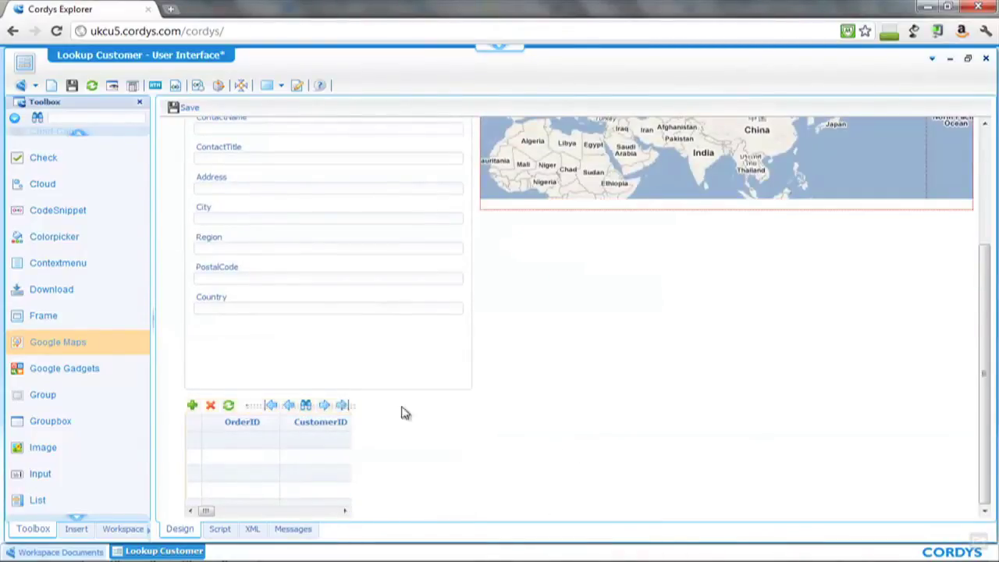
pyautogui.moveTo(252, 447); pyautogui.dragTo(549, 257)
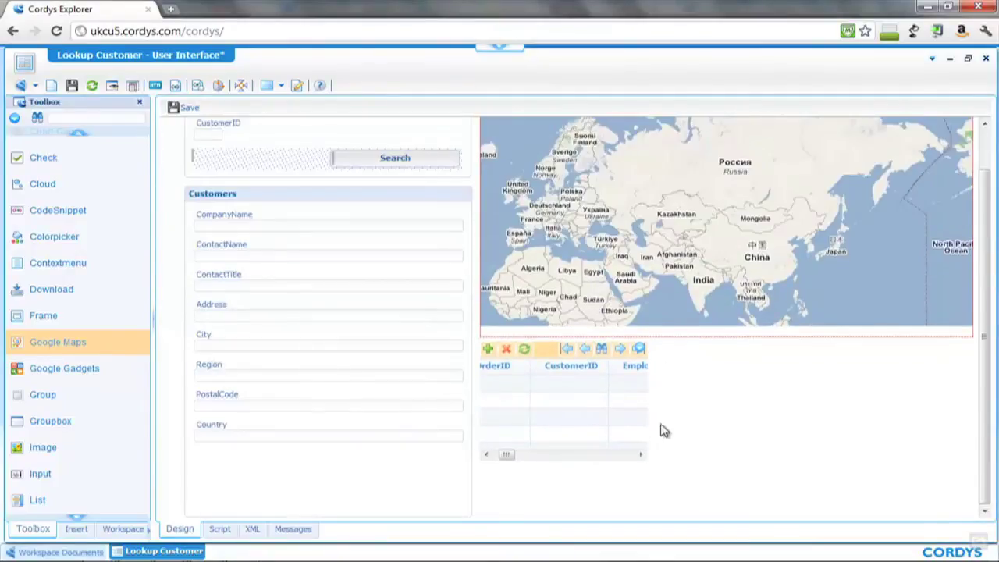
pyautogui.moveTo(652, 404); pyautogui.dragTo(972, 398)
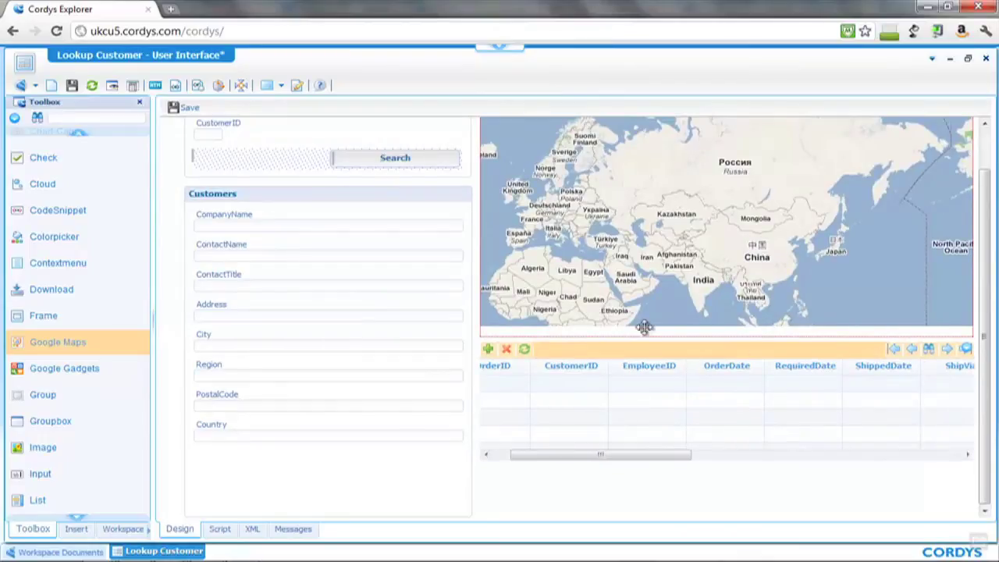
# Step: In the grid's Column Chooser, hide the OrderID, CustomerID and EmployeeID columns
pyautogui.rightClick(609, 353)
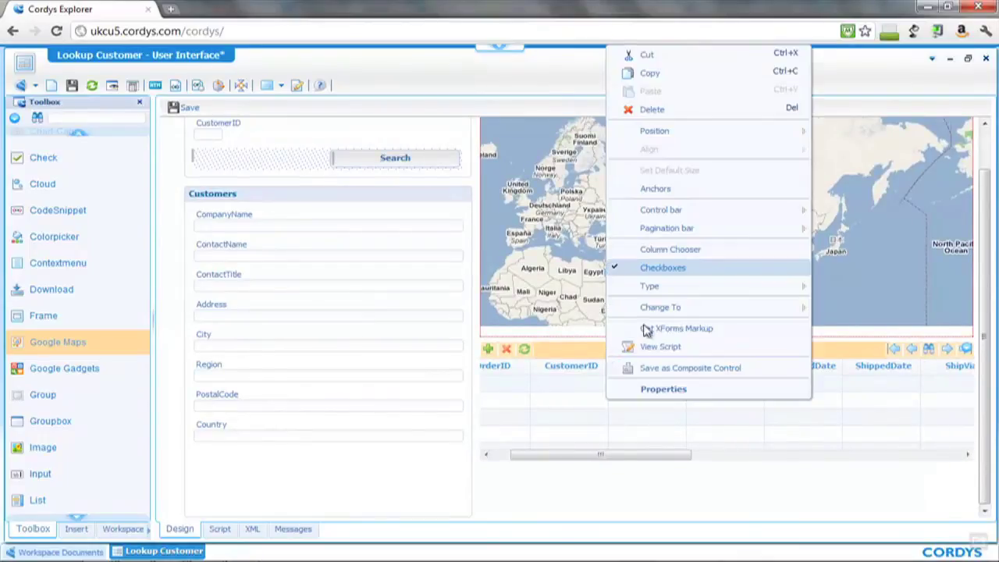
pyautogui.click(663, 250)
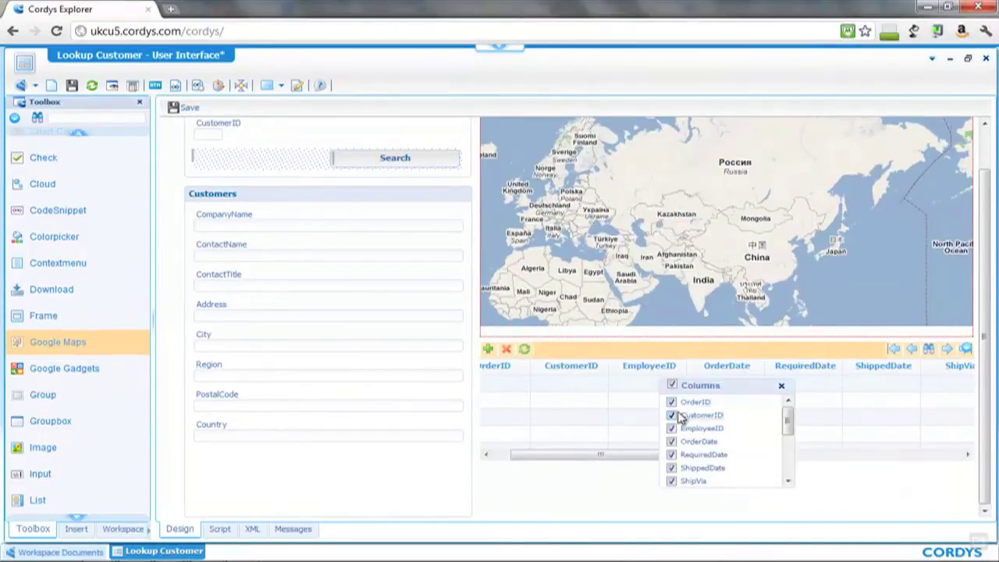
pyautogui.click(672, 404)
pyautogui.click(672, 416)
pyautogui.click(672, 442)
pyautogui.scroll(-3, 722, 441)
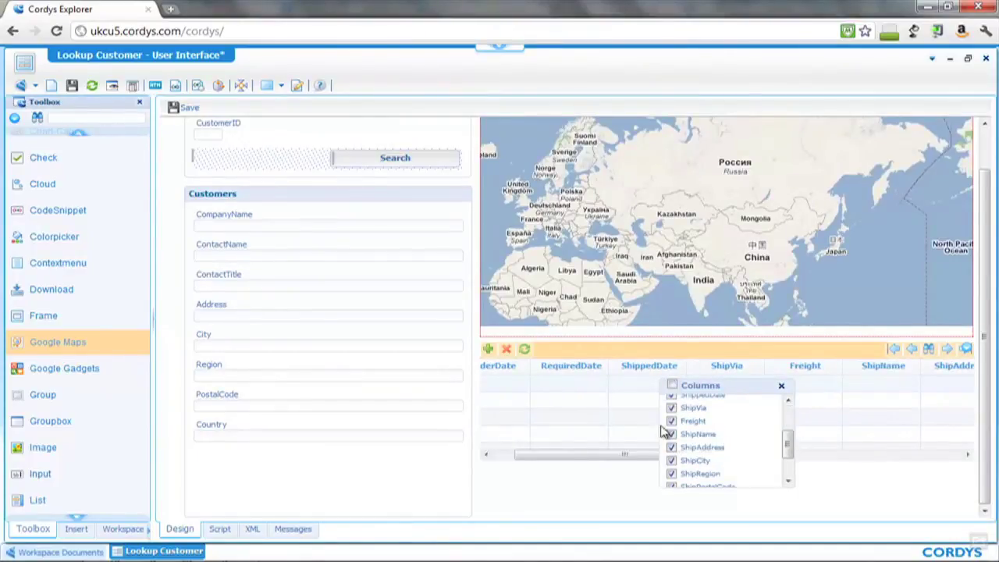
# Step: Hide Freight, ShipName, ShipAddress, ShipCity, ShipRegion and OrderTotal, then close the Columns popup
pyautogui.click(671, 434)
pyautogui.click(671, 447)
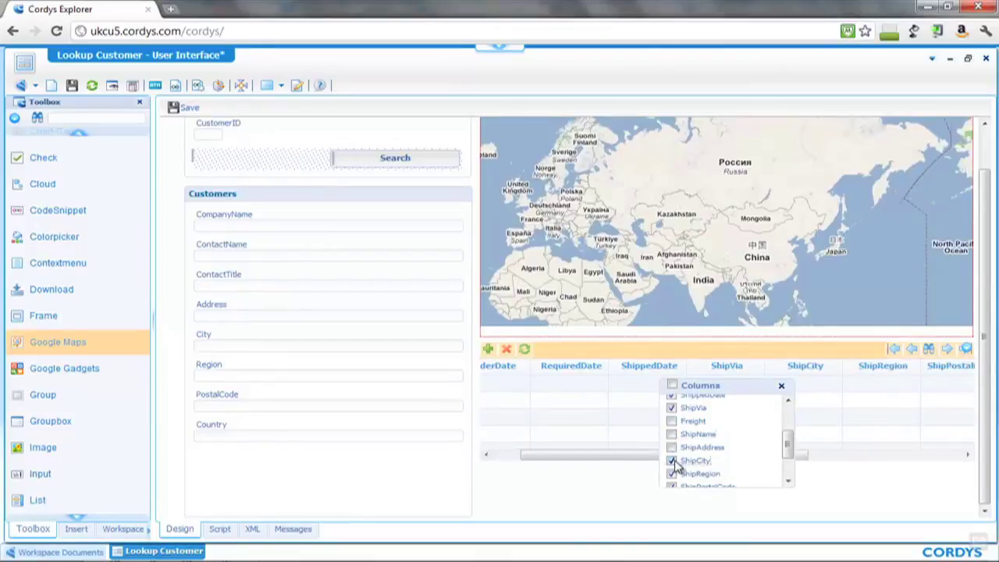
pyautogui.click(671, 460)
pyautogui.click(671, 473)
pyautogui.scroll(-2, 690, 468)
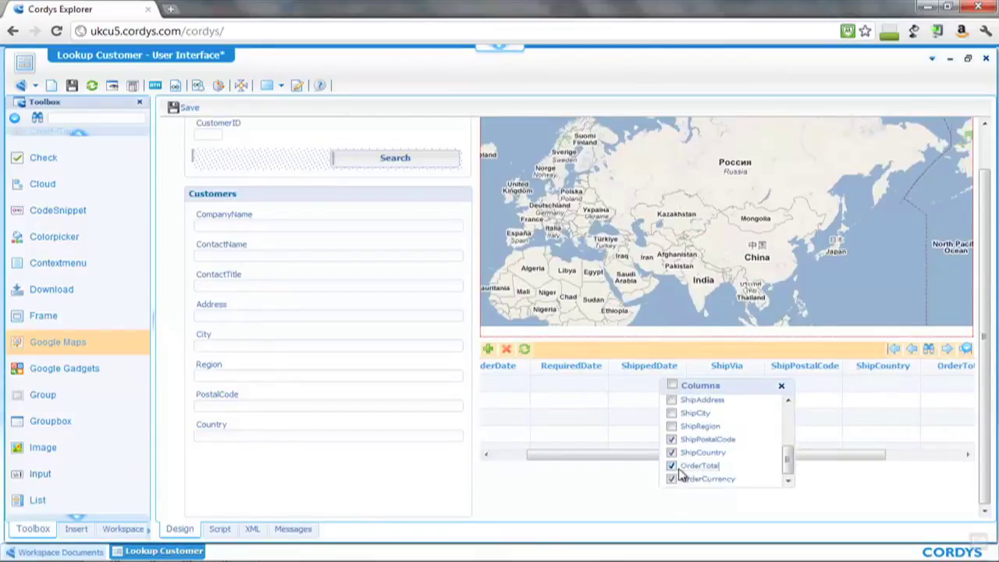
pyautogui.click(671, 465)
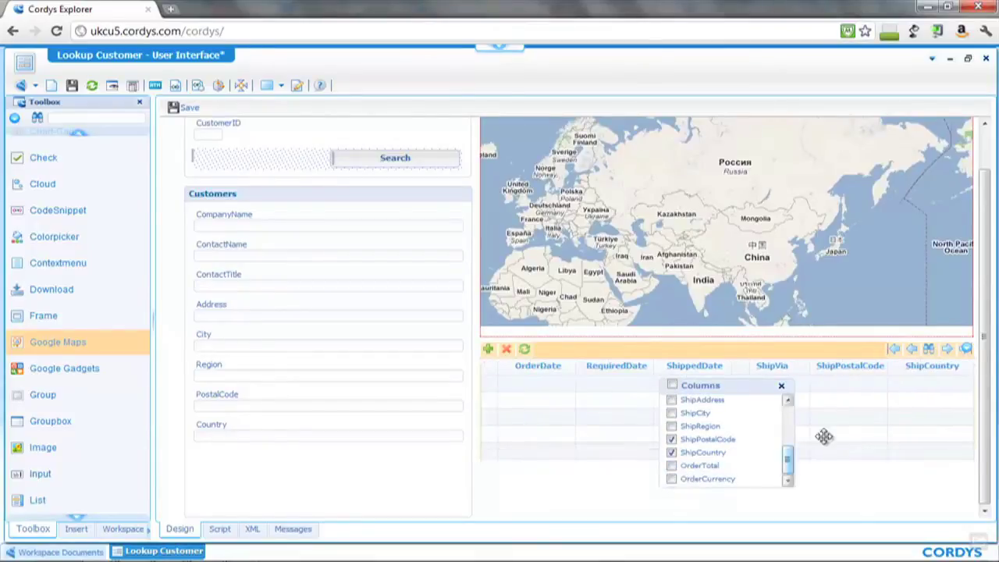
pyautogui.click(782, 387)
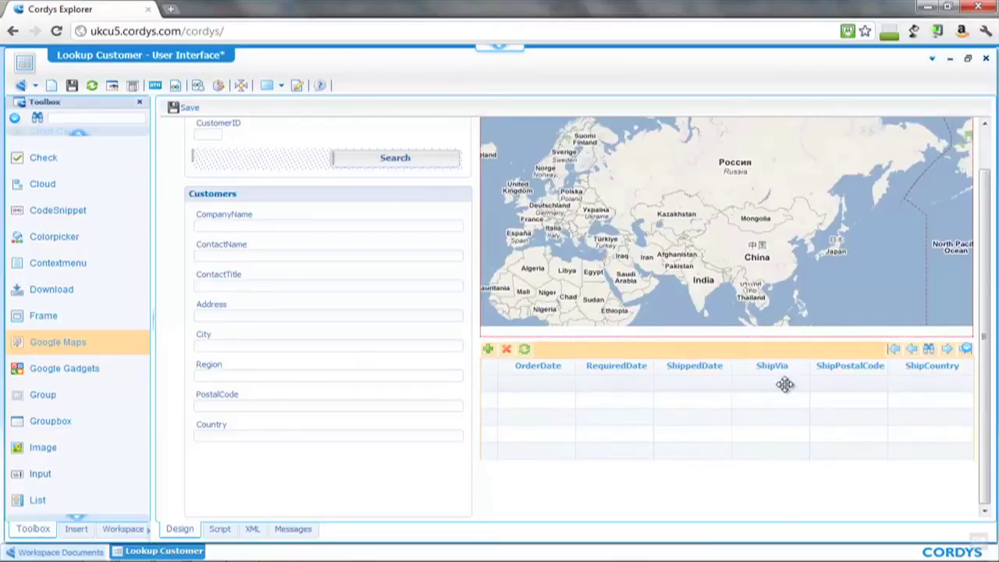
pyautogui.scroll(1, 453, 356)
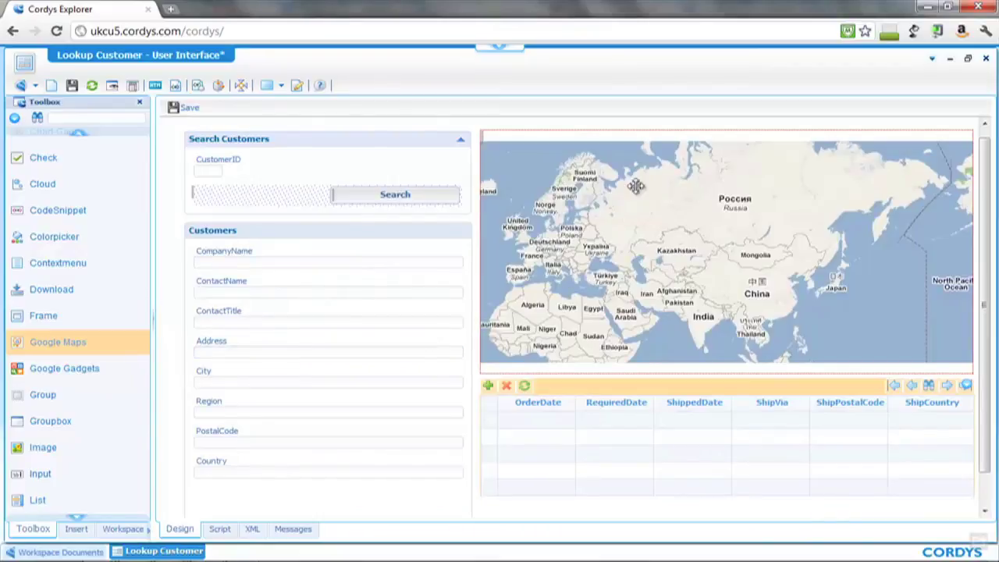
# Step: Open CustomersModel's message map, expanding Customers and googlemap1 > BusinessObject > Location
pyautogui.click(198, 87)
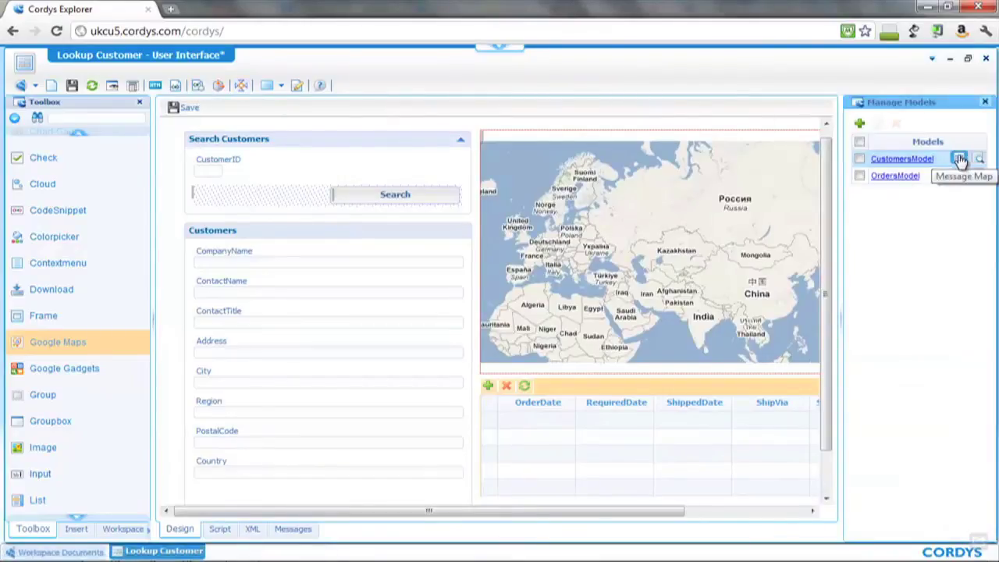
pyautogui.click(960, 159)
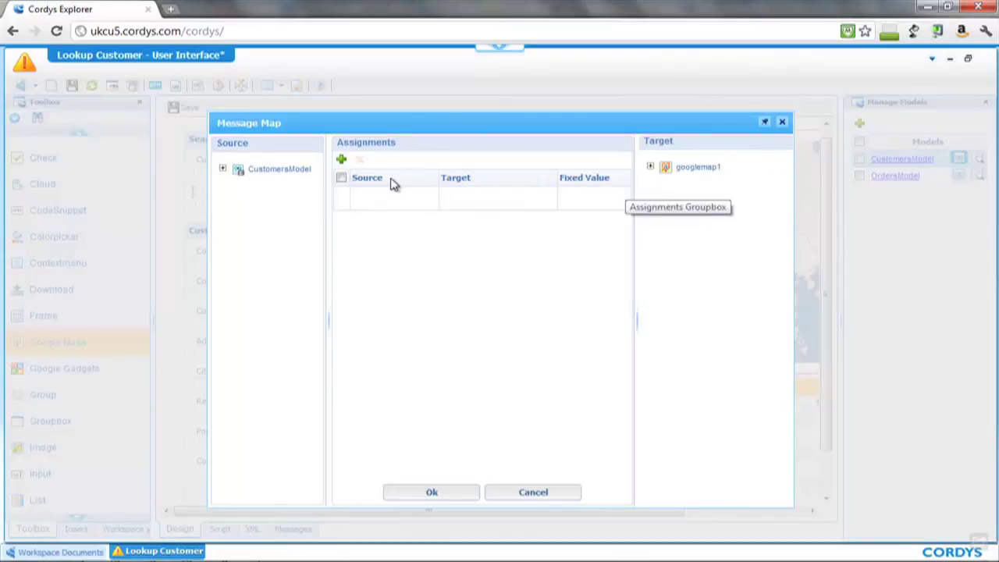
pyautogui.click(222, 168)
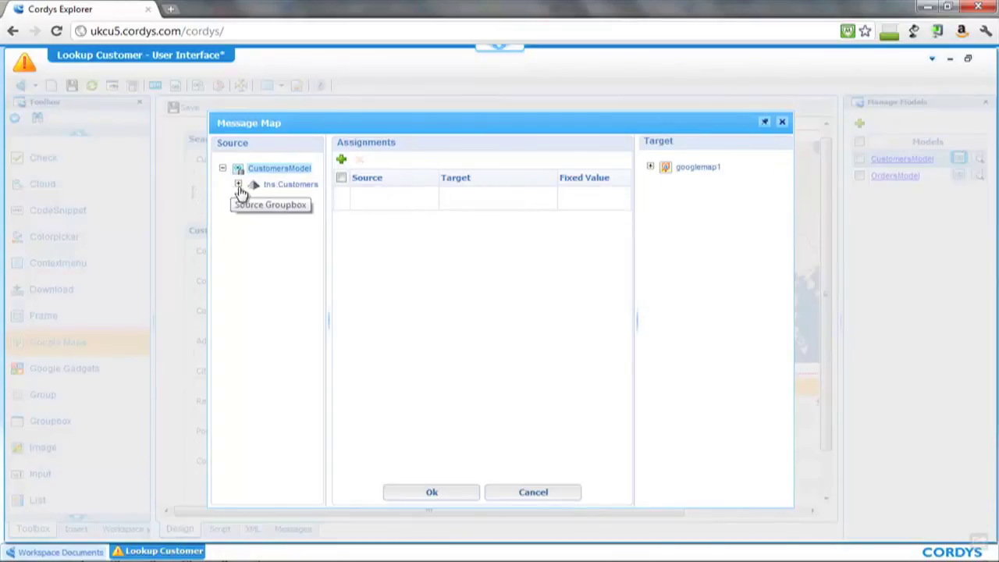
pyautogui.click(238, 185)
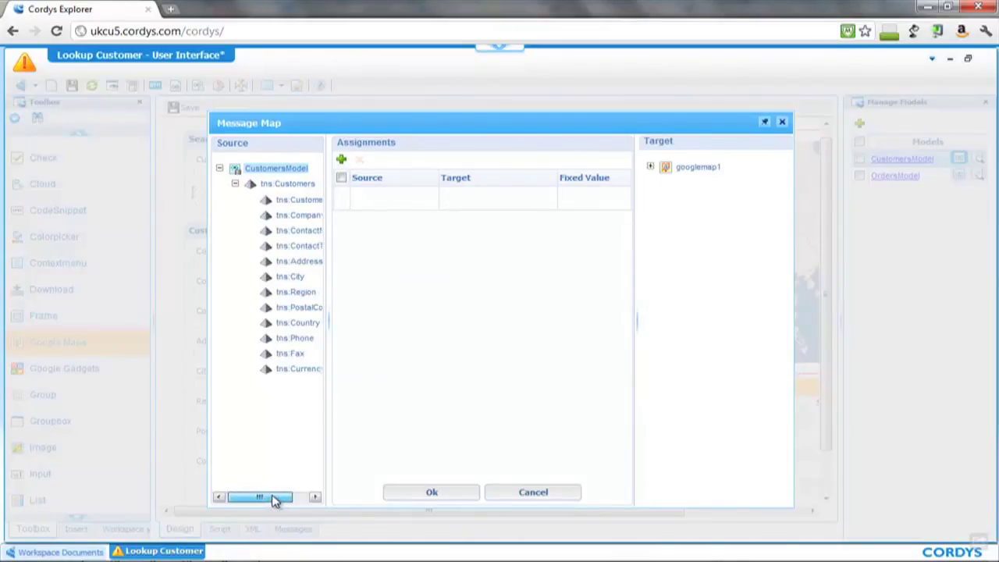
pyautogui.moveTo(276, 498); pyautogui.dragTo(302, 497)
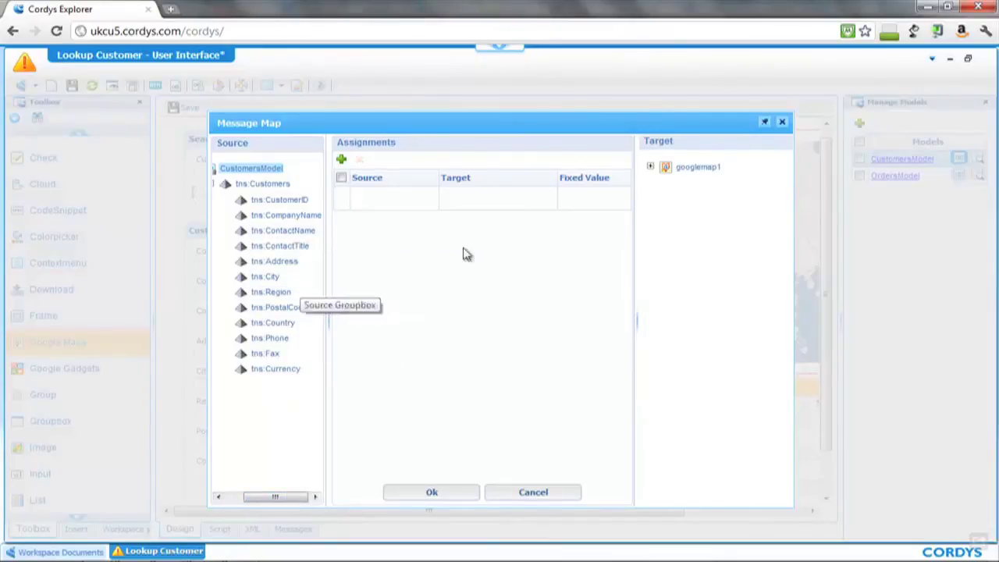
pyautogui.click(650, 167)
pyautogui.click(666, 182)
pyautogui.click(682, 228)
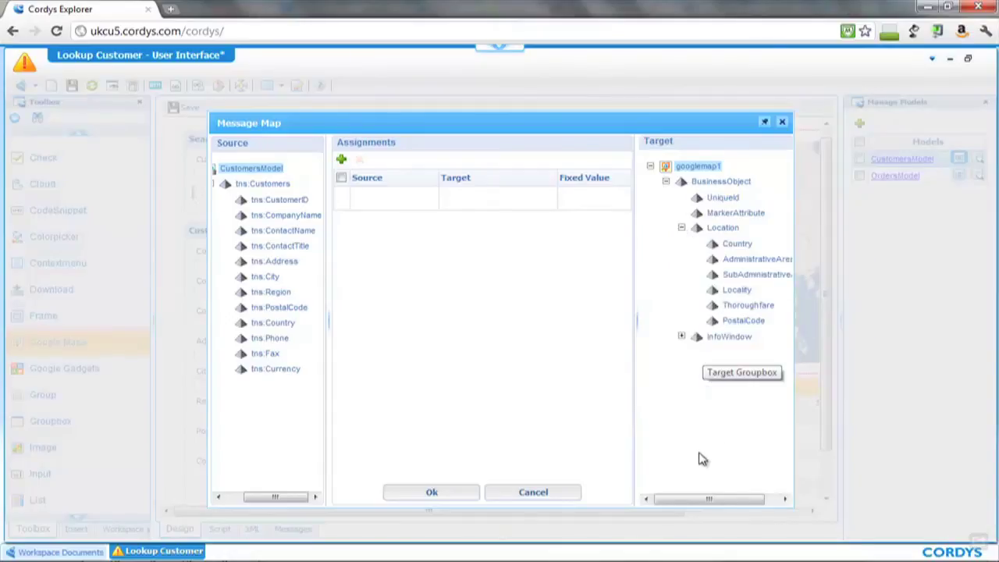
pyautogui.moveTo(704, 498); pyautogui.dragTo(741, 496)
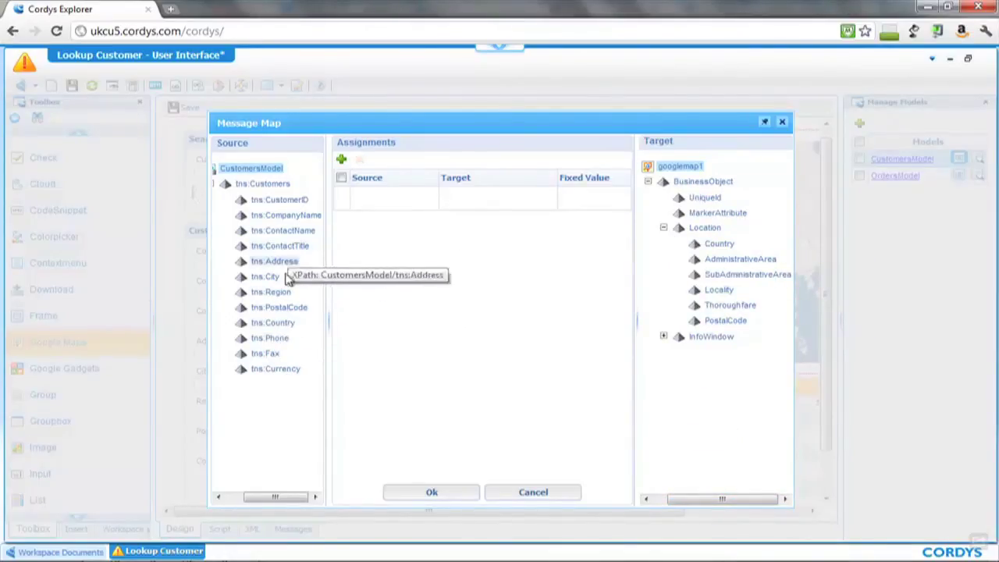
# Step: Map Country, City→AdministrativeArea, Address→Thoroughfare and PostalCode to the map, then apply with Ok
pyautogui.moveTo(281, 325); pyautogui.dragTo(406, 204)
pyautogui.moveTo(723, 247); pyautogui.dragTo(500, 200)
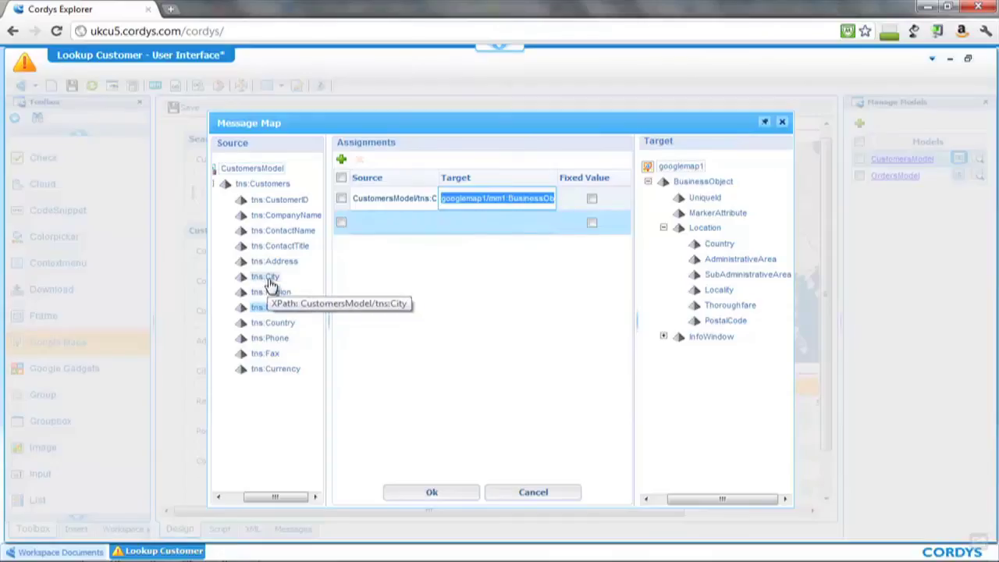
pyautogui.moveTo(269, 279); pyautogui.dragTo(410, 225)
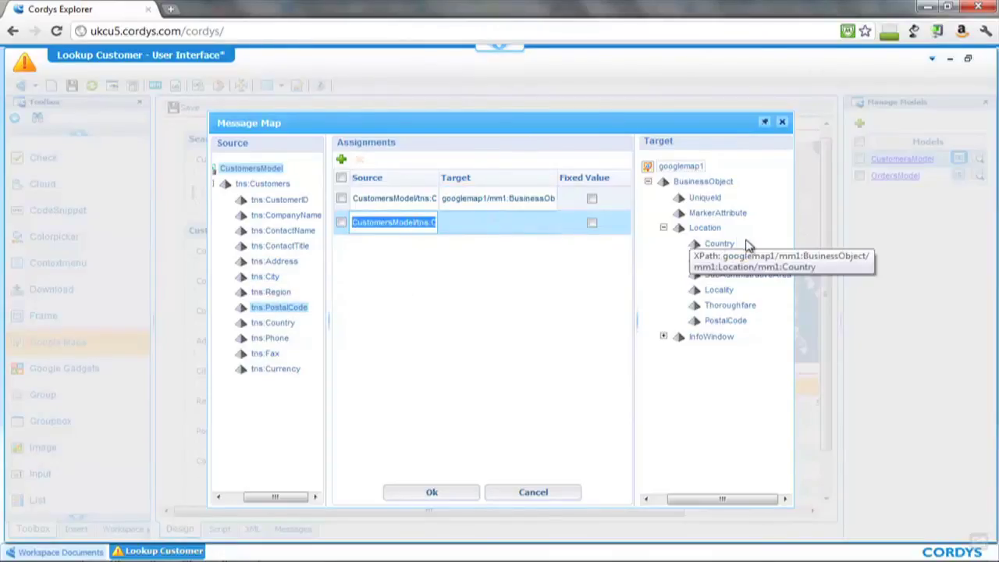
pyautogui.moveTo(741, 260); pyautogui.dragTo(546, 222)
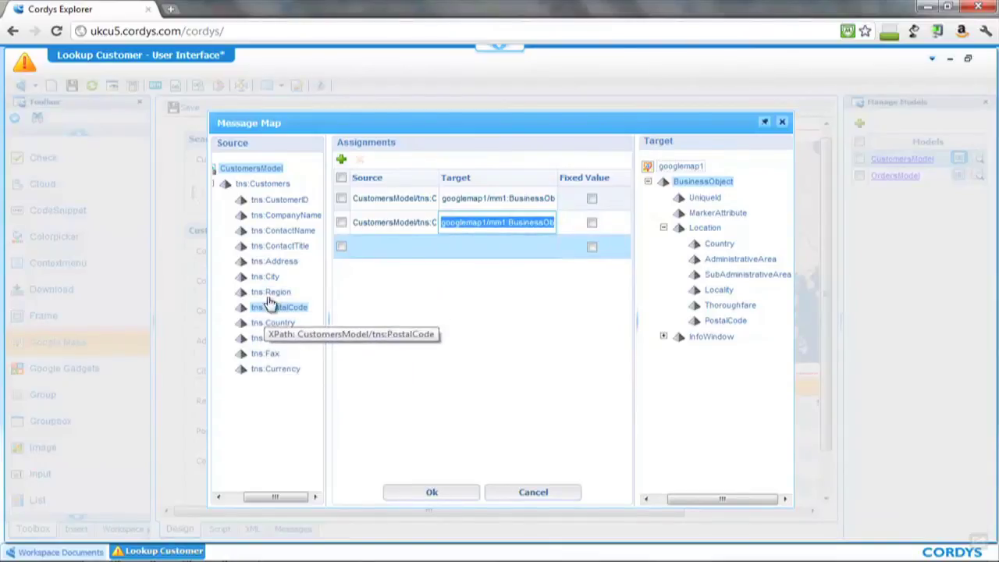
pyautogui.moveTo(274, 262); pyautogui.dragTo(414, 254)
pyautogui.moveTo(727, 305); pyautogui.dragTo(524, 260)
pyautogui.moveTo(297, 318); pyautogui.dragTo(414, 272)
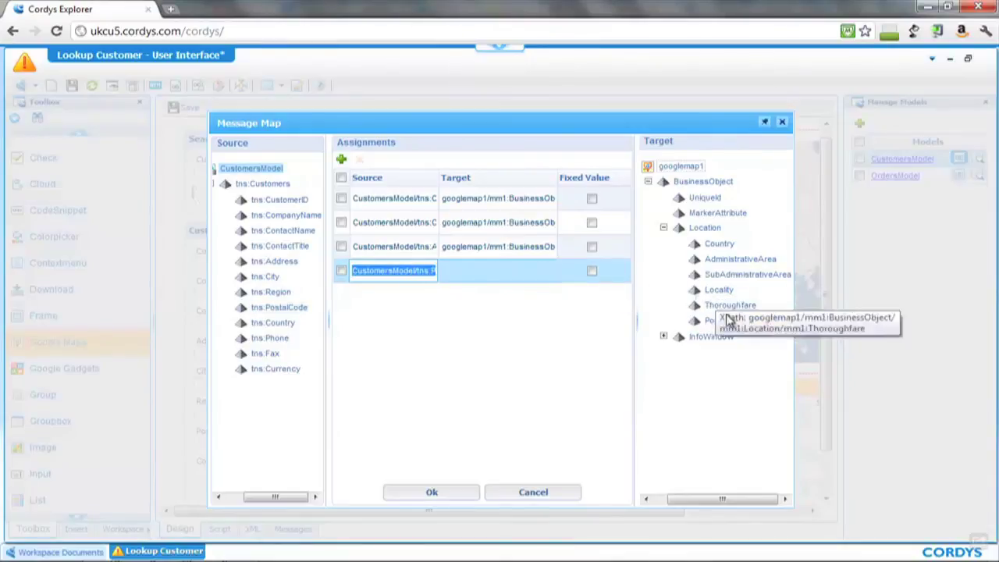
pyautogui.moveTo(726, 321); pyautogui.dragTo(500, 275)
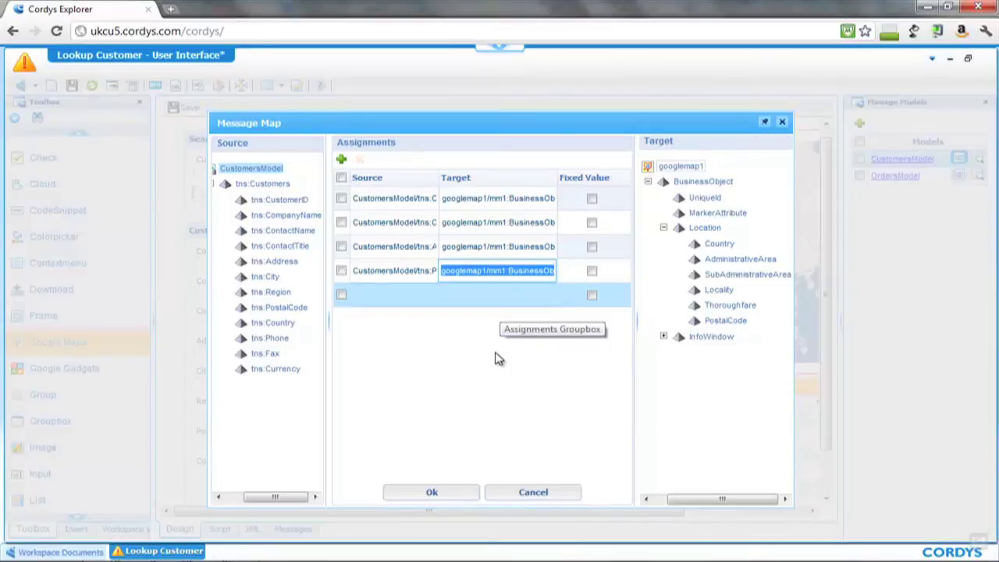
pyautogui.click(432, 493)
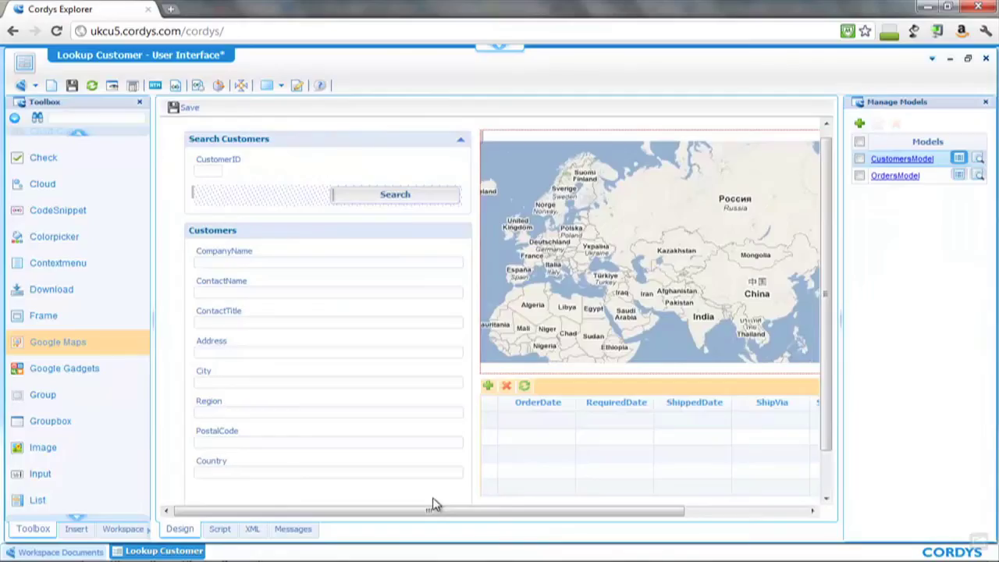
# Step: Publish Lookup Customer, saving all changes, and maximize the preview window
pyautogui.click(112, 86)
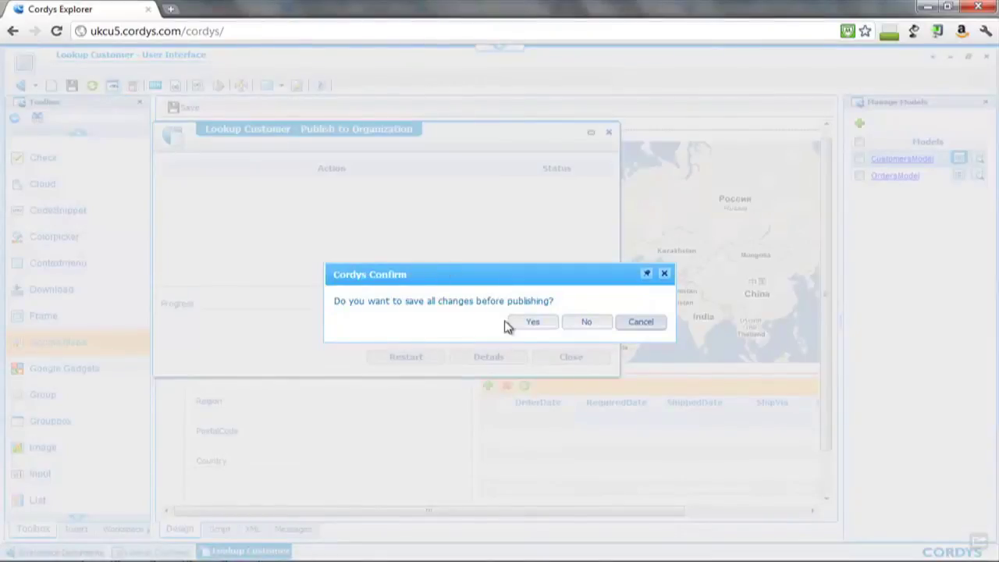
pyautogui.click(516, 323)
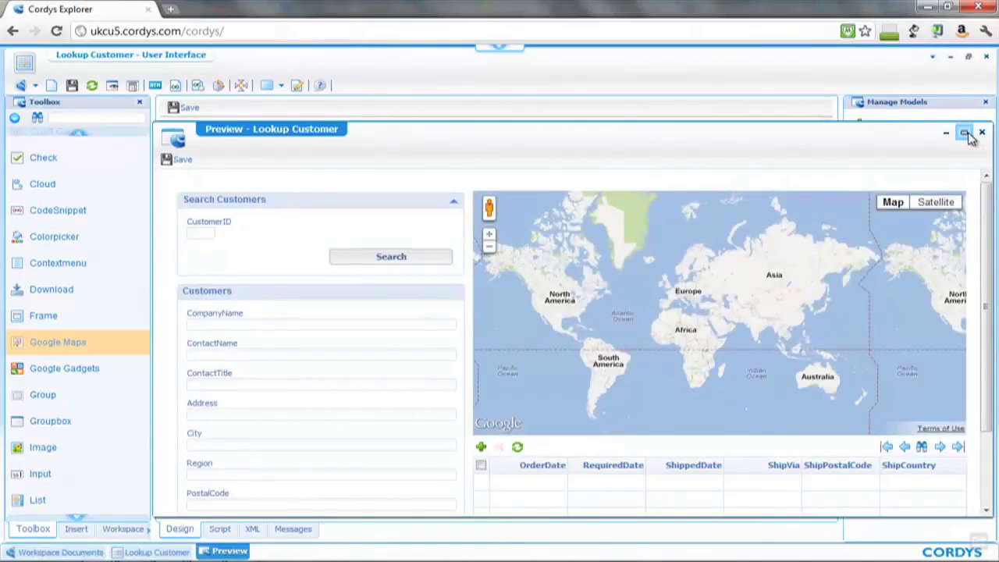
pyautogui.click(965, 134)
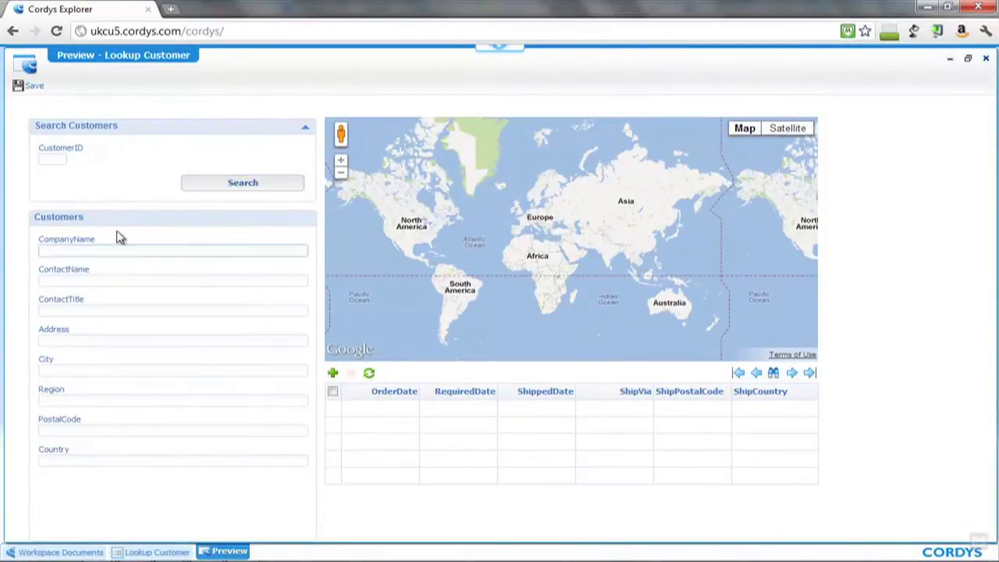
# Step: Search two customers by CustomerID in the preview, checking the map pin, then close it
pyautogui.click(52, 160)
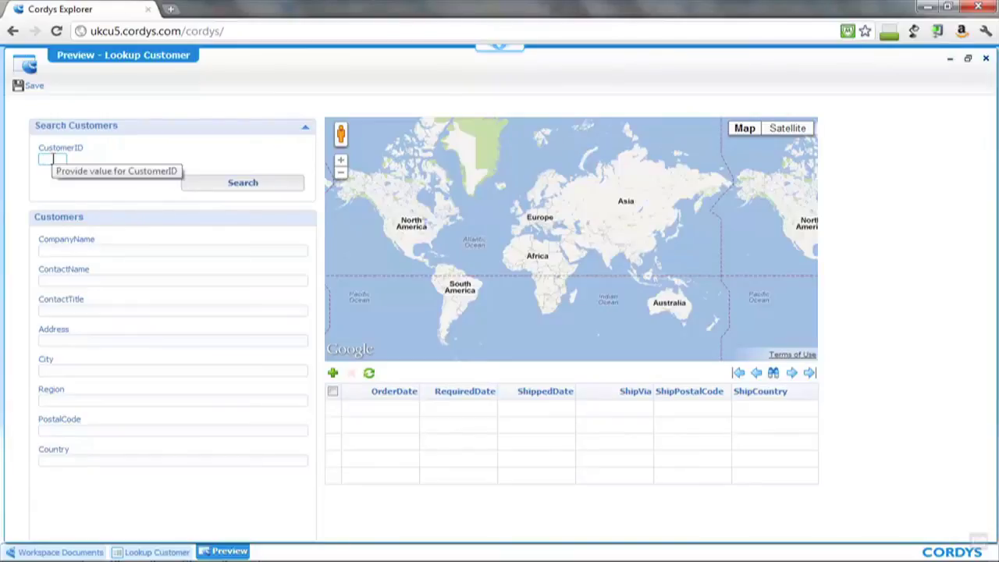
pyautogui.write('alfki')
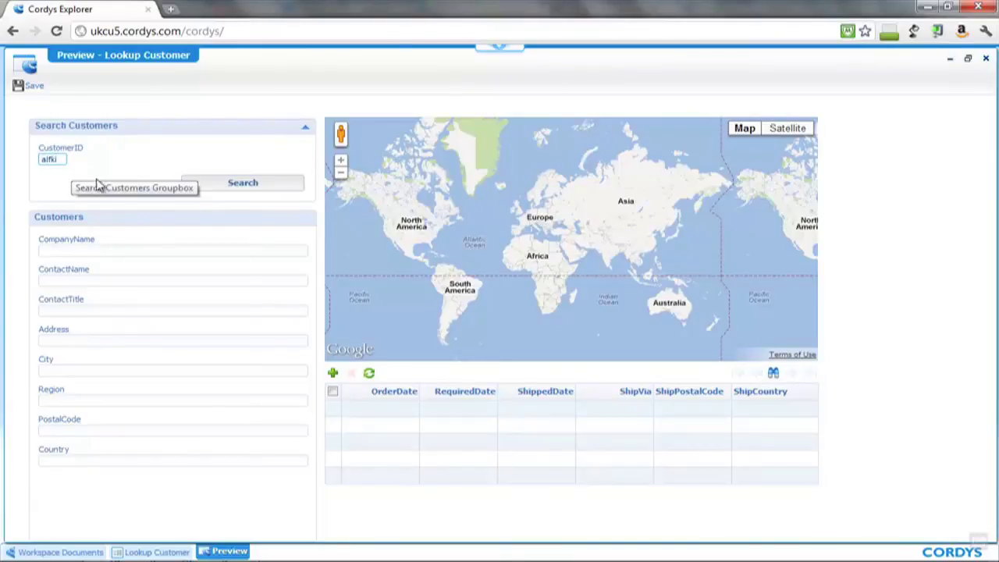
pyautogui.click(248, 186)
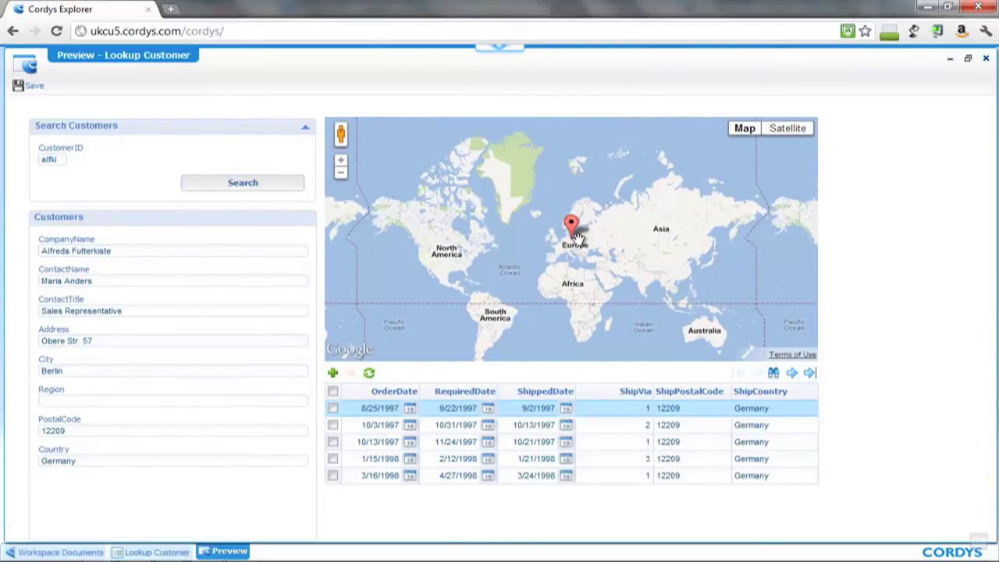
pyautogui.scroll(4, 573, 238)
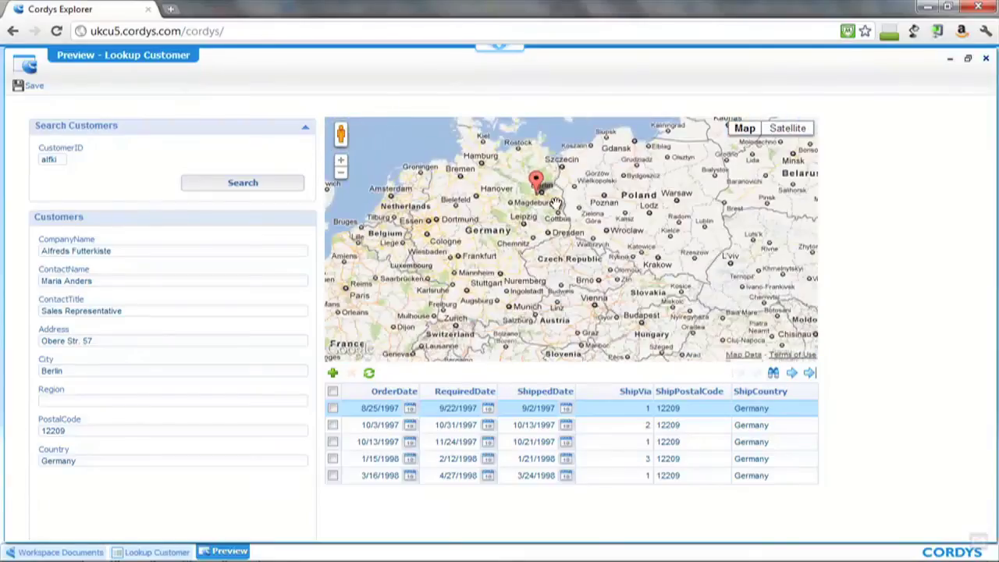
pyautogui.scroll(1, 551, 185)
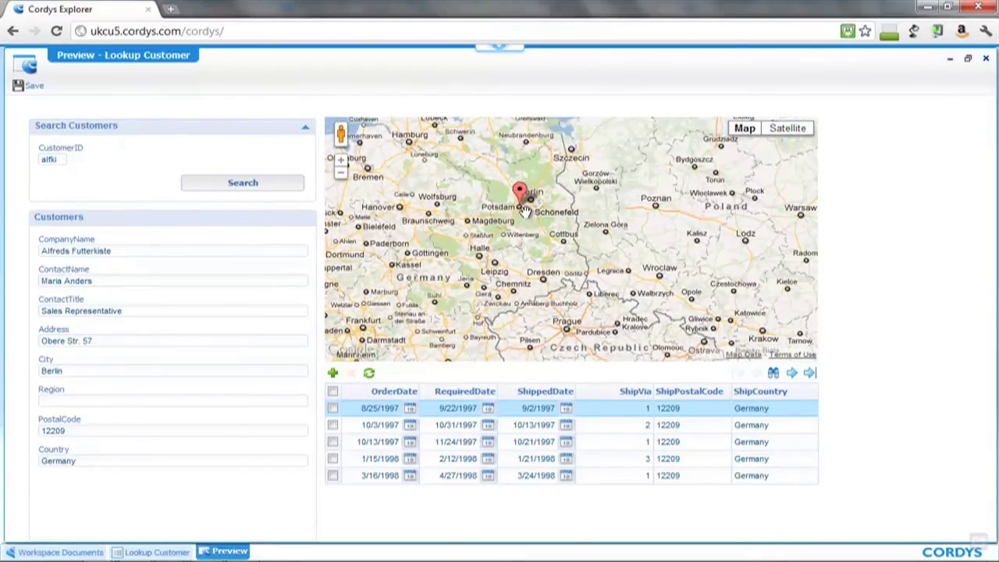
pyautogui.doubleClick(50, 158)
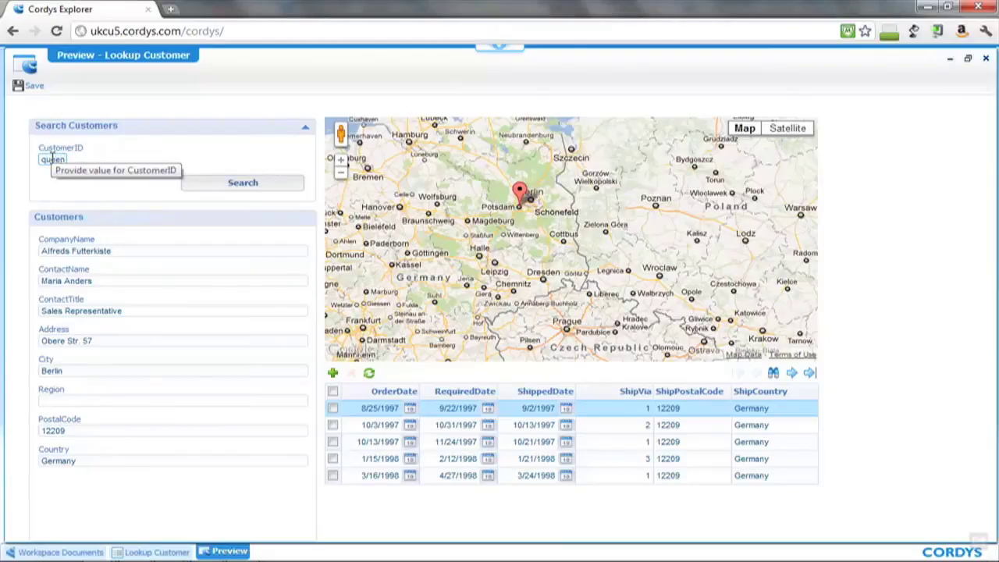
pyautogui.click(243, 188)
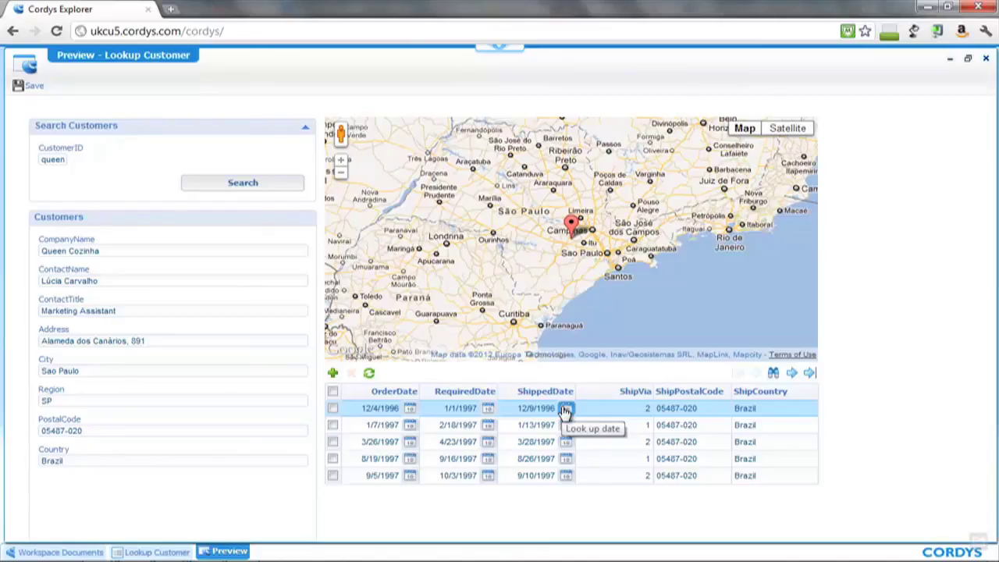
pyautogui.click(985, 60)
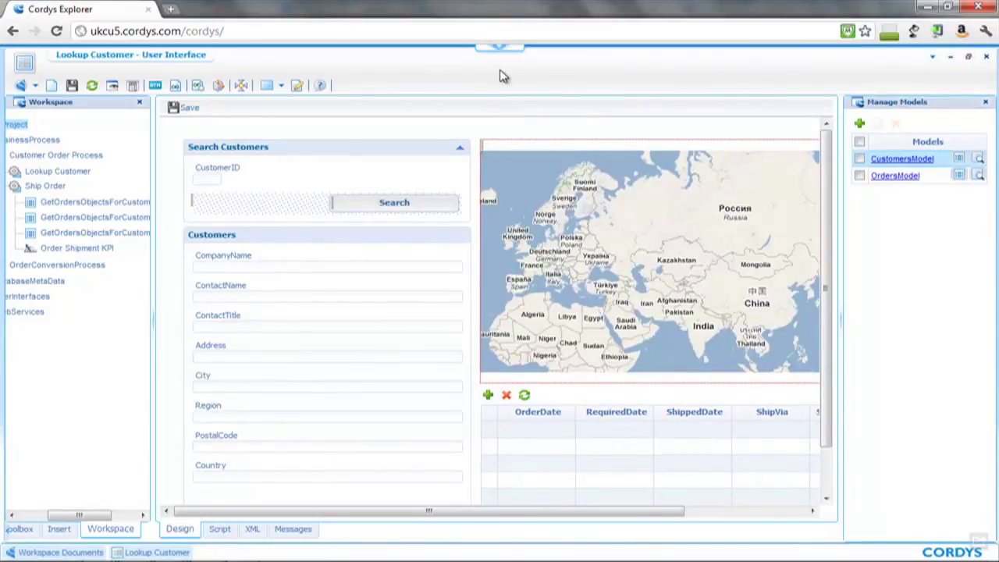
# Step: Collapse and re-expand the BusinessProcess folder in the Workspace project tree
pyautogui.moveTo(79, 515); pyautogui.dragTo(50, 515)
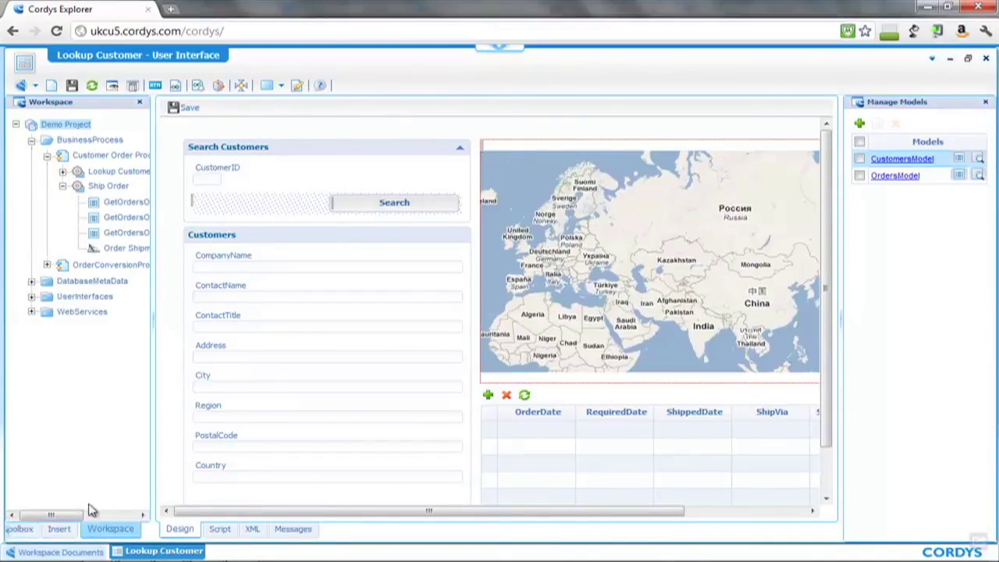
pyautogui.click(32, 141)
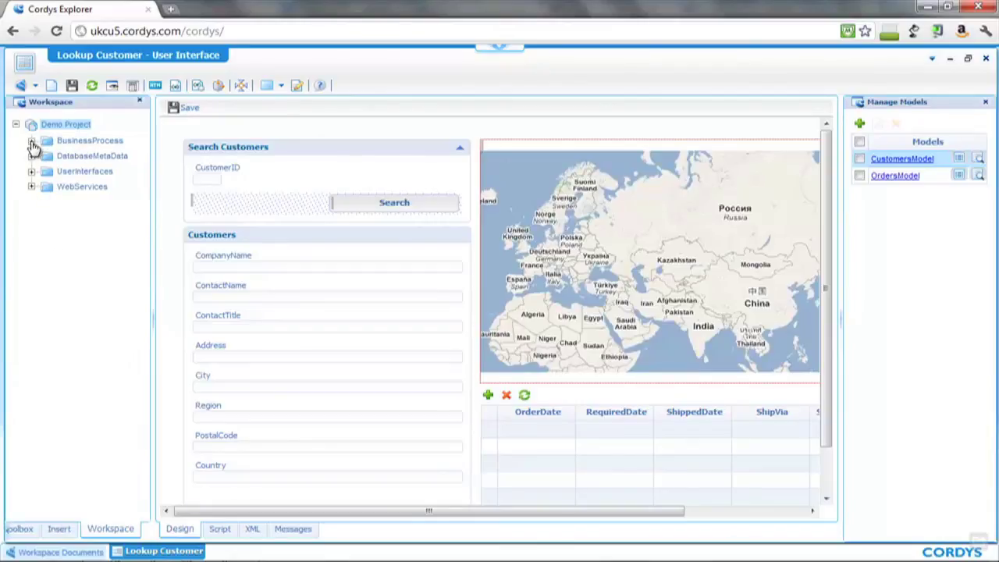
pyautogui.click(31, 140)
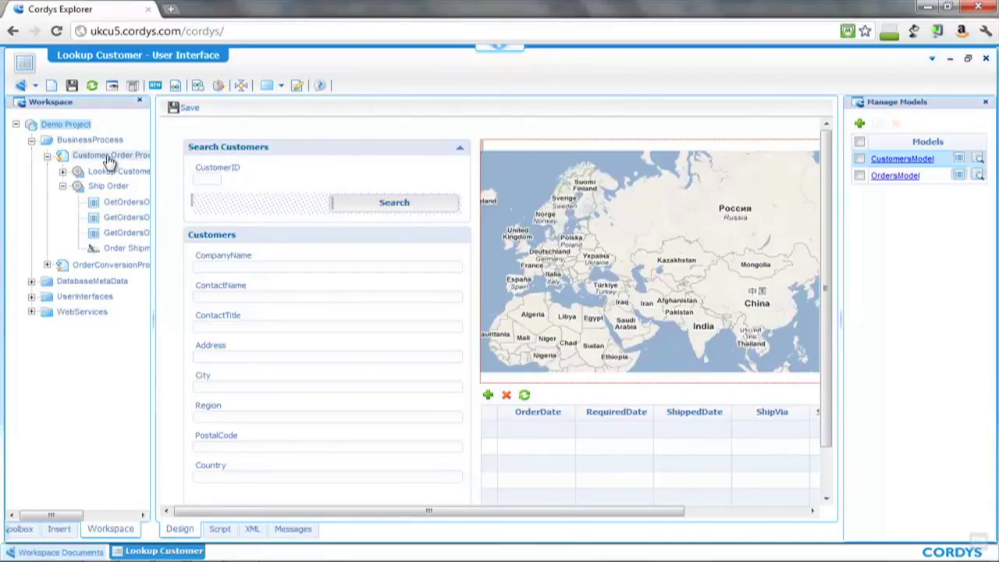
pyautogui.moveTo(61, 516); pyautogui.dragTo(79, 516)
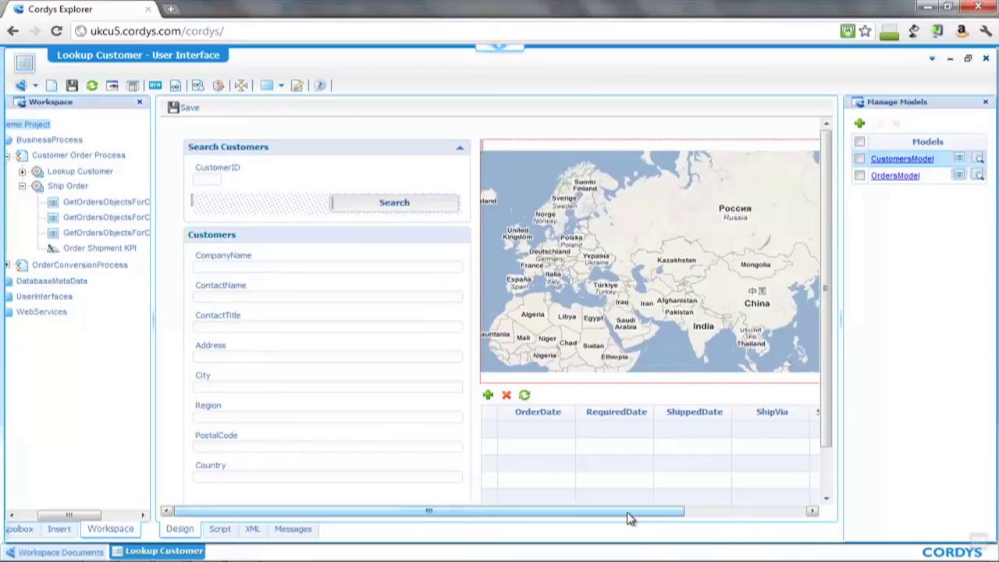
# Step: Narrow the Google map to free space on its right
pyautogui.moveTo(631, 511); pyautogui.dragTo(798, 515)
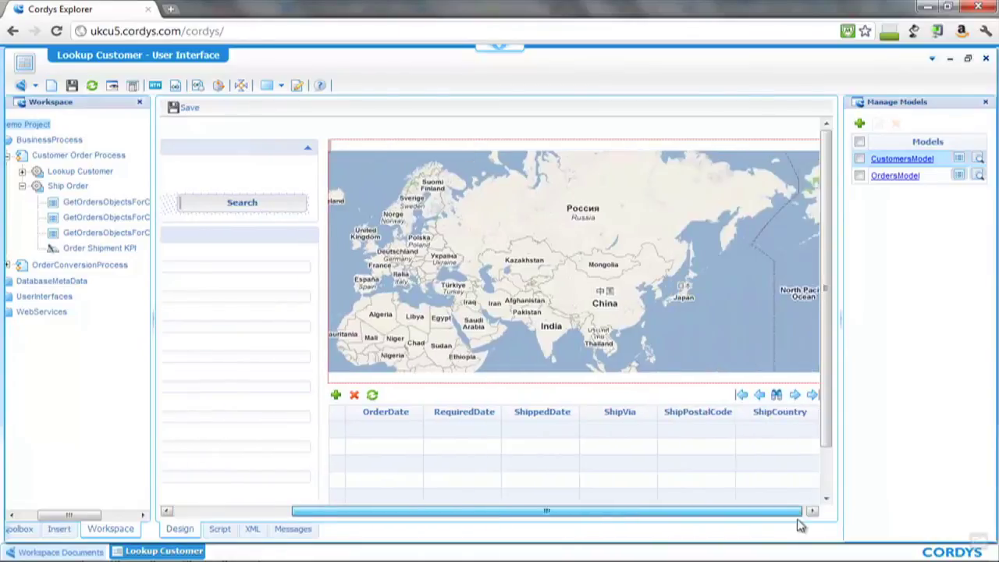
pyautogui.click(804, 246)
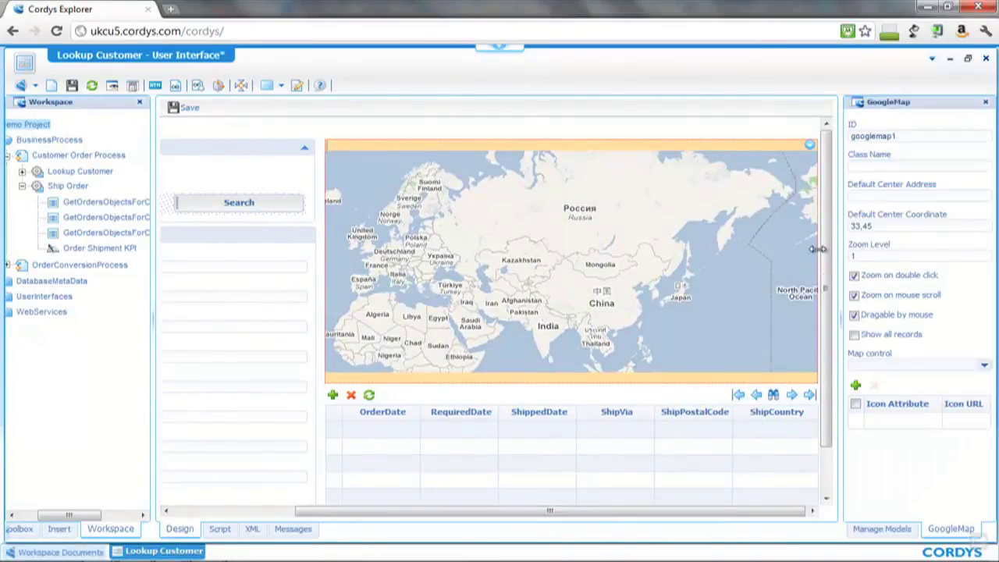
pyautogui.moveTo(820, 255); pyautogui.dragTo(632, 259)
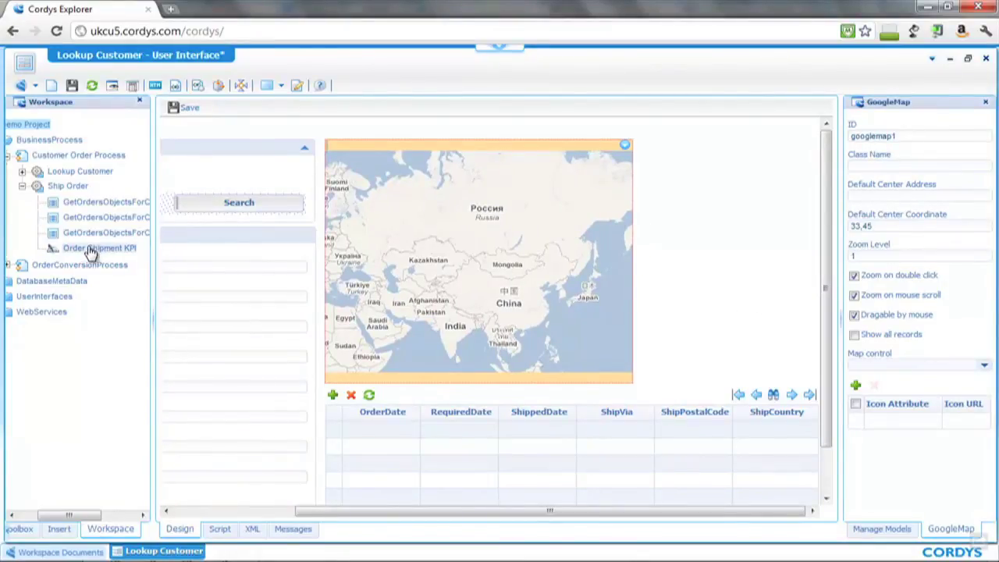
# Step: Add the Order Shipment KPI beside the map at the map's height, and widen the orders table
pyautogui.moveTo(87, 250); pyautogui.dragTo(763, 238)
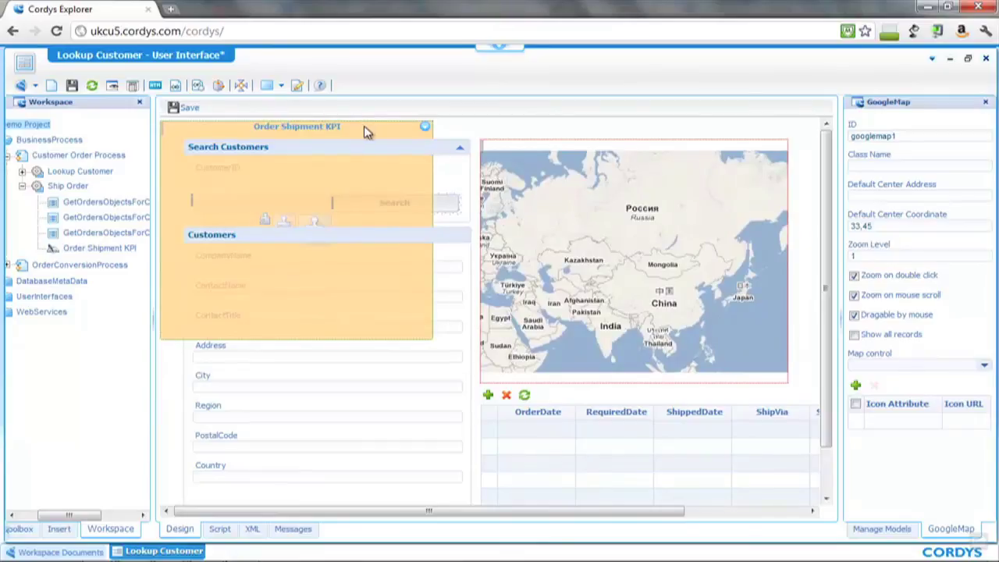
pyautogui.moveTo(162, 125); pyautogui.dragTo(798, 151)
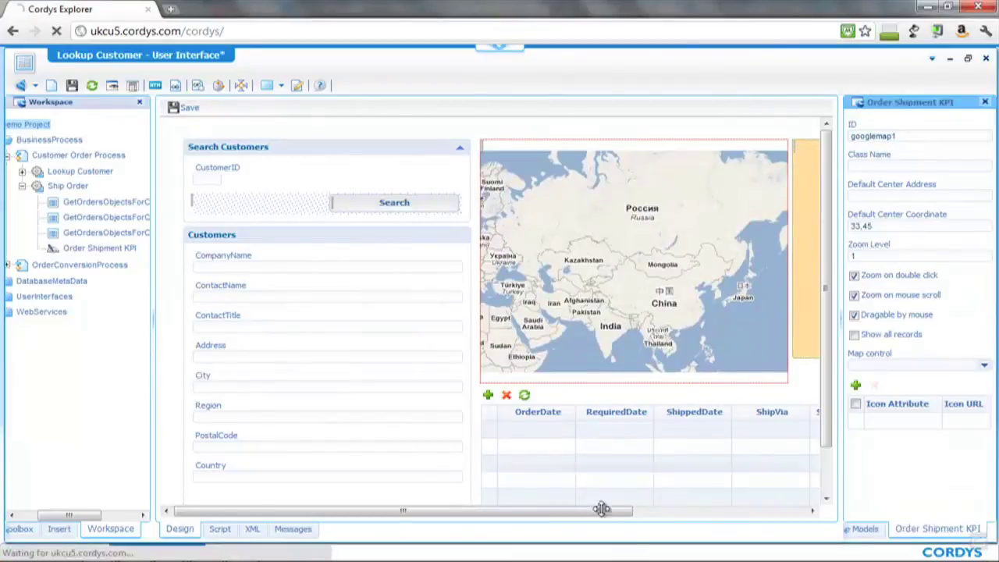
pyautogui.click(653, 511)
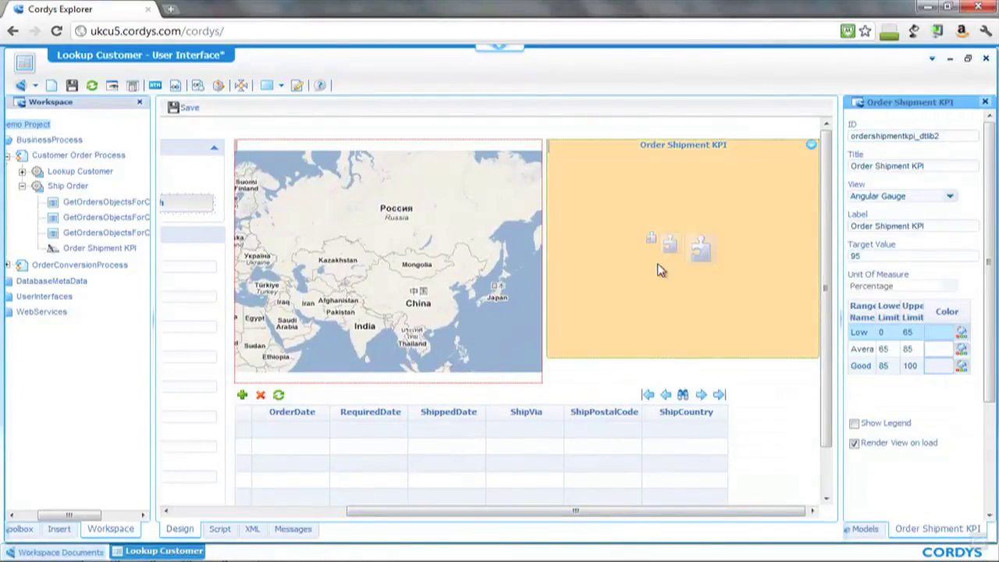
pyautogui.moveTo(654, 356); pyautogui.dragTo(653, 382)
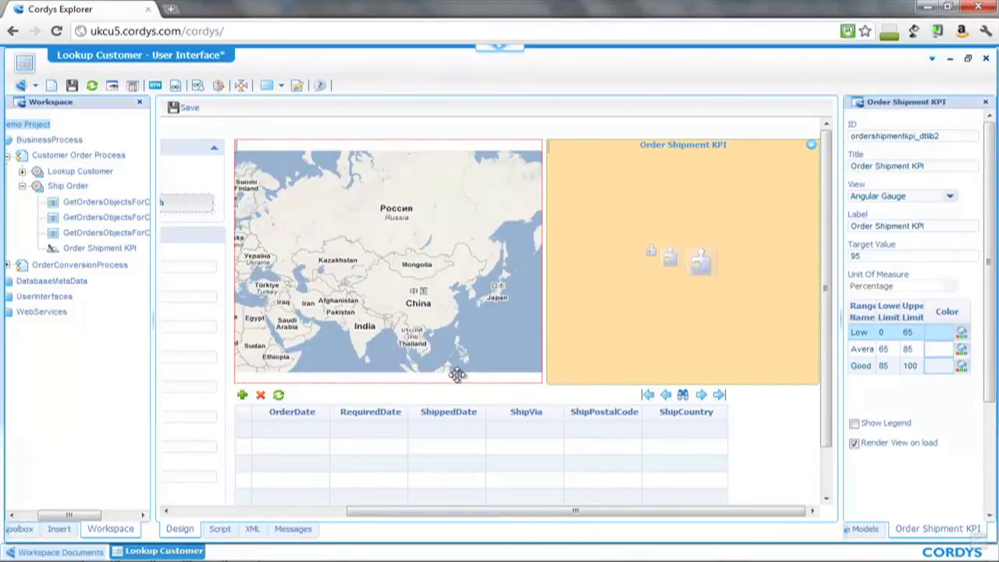
pyautogui.click(572, 427)
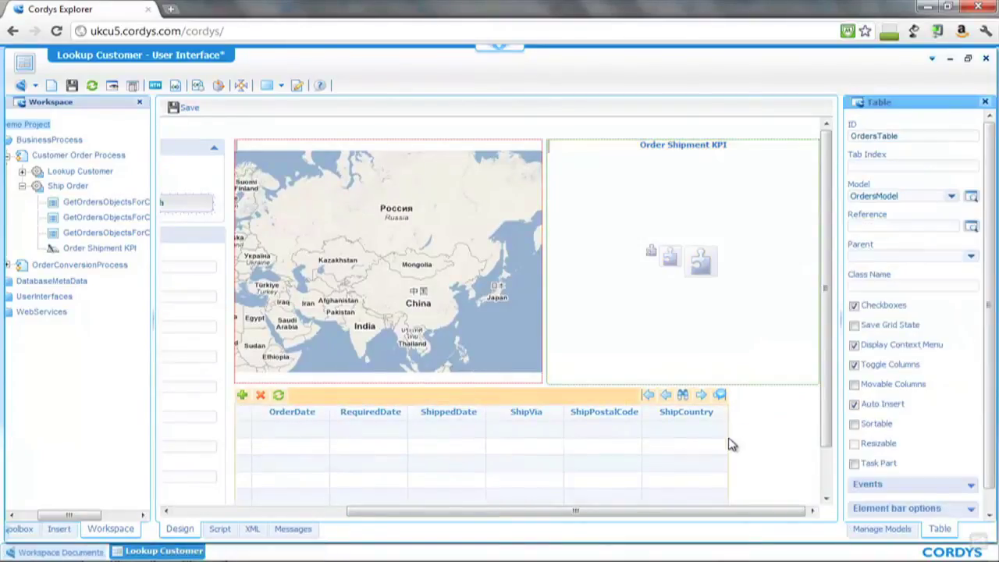
pyautogui.moveTo(728, 437); pyautogui.dragTo(821, 426)
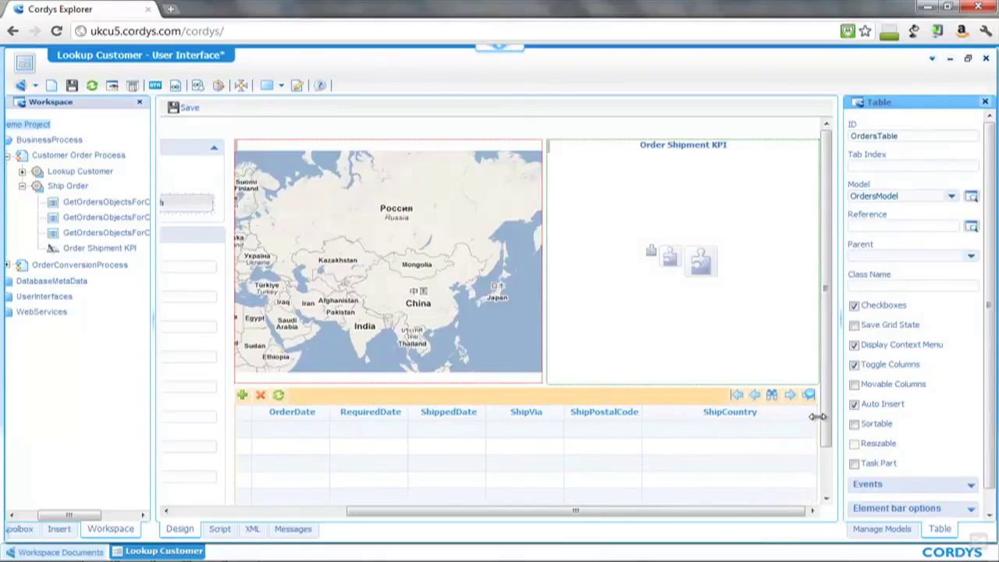
# Step: Select the Order Shipment KPI and keep its Angular Gauge view
pyautogui.click(673, 278)
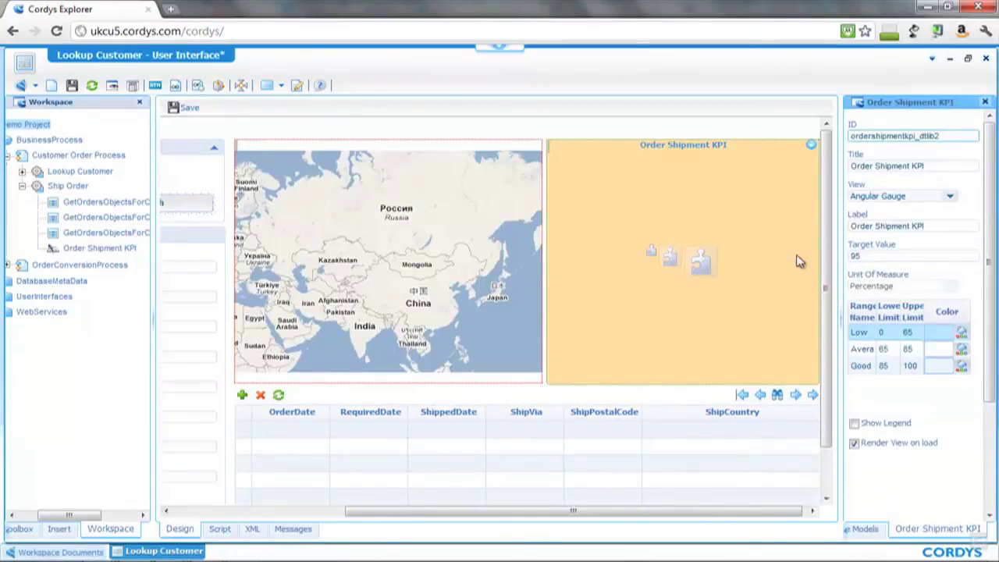
pyautogui.click(950, 200)
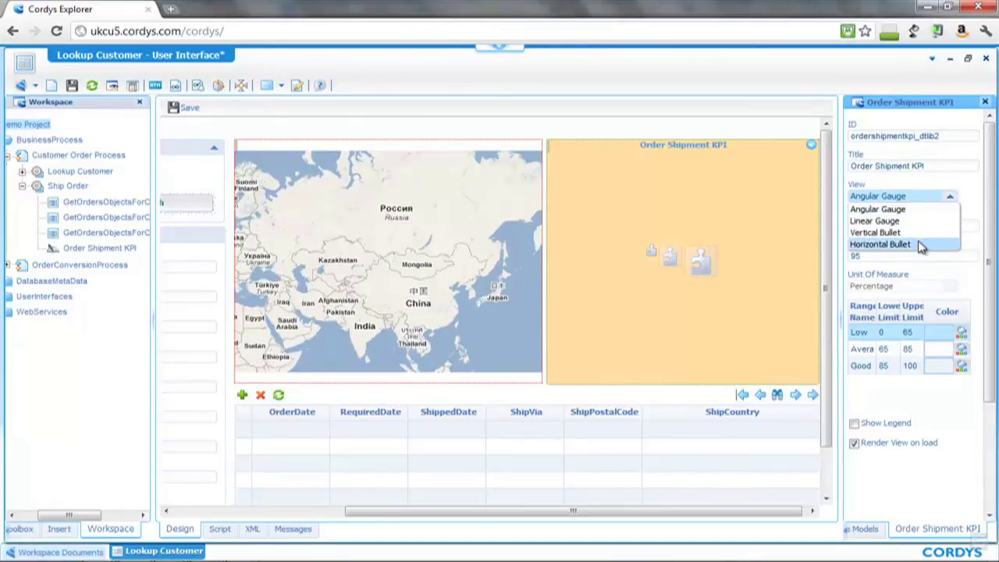
pyautogui.click(921, 209)
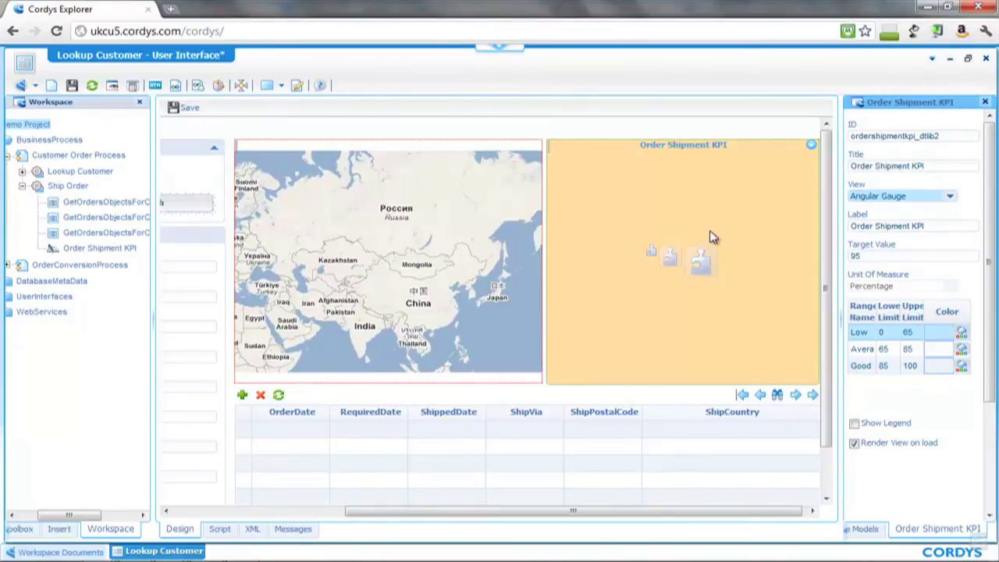
# Step: Colour the Low range red, Average orange and Good green, then save with Ctrl+S
pyautogui.click(960, 334)
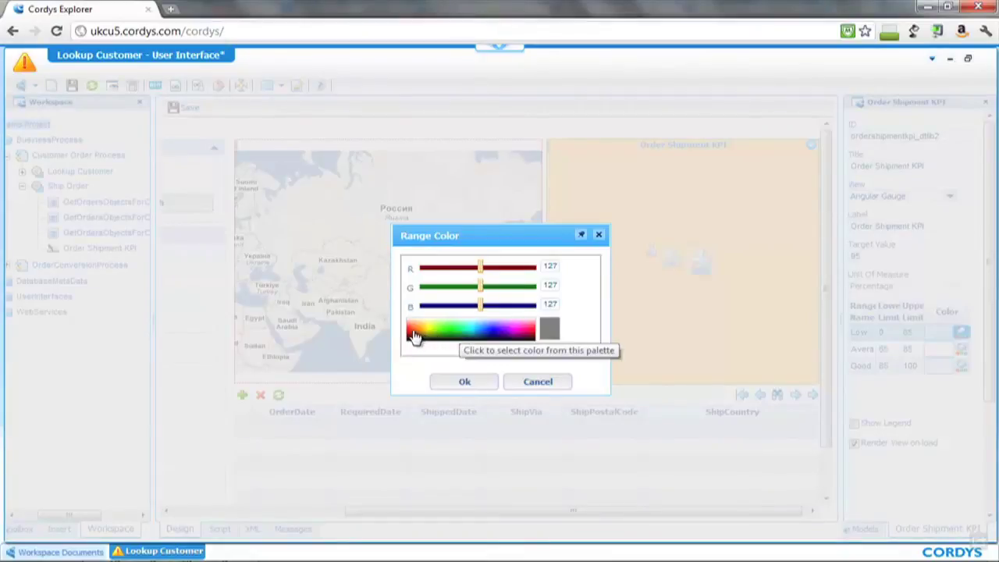
pyautogui.click(409, 332)
pyautogui.click(448, 383)
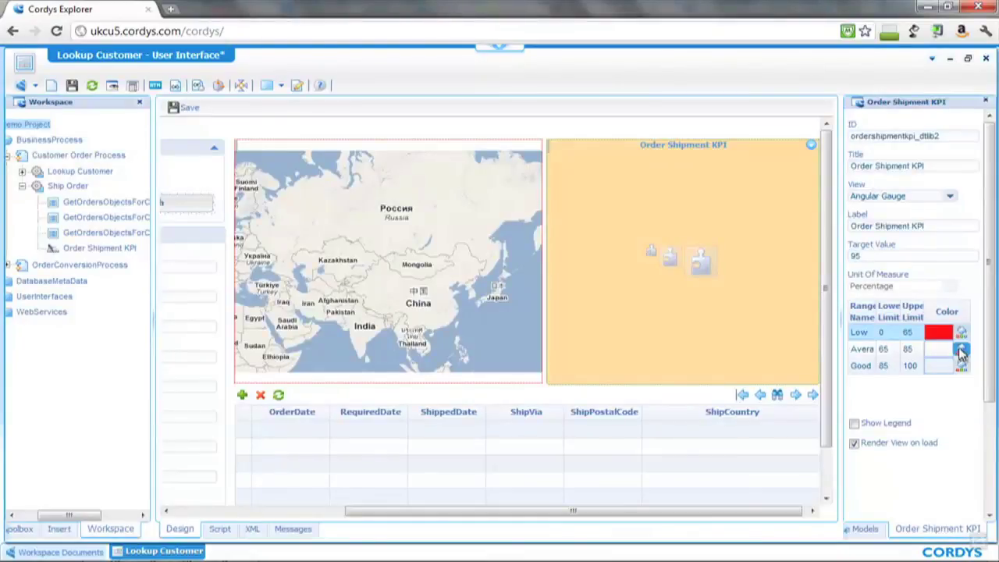
pyautogui.click(961, 349)
pyautogui.click(430, 337)
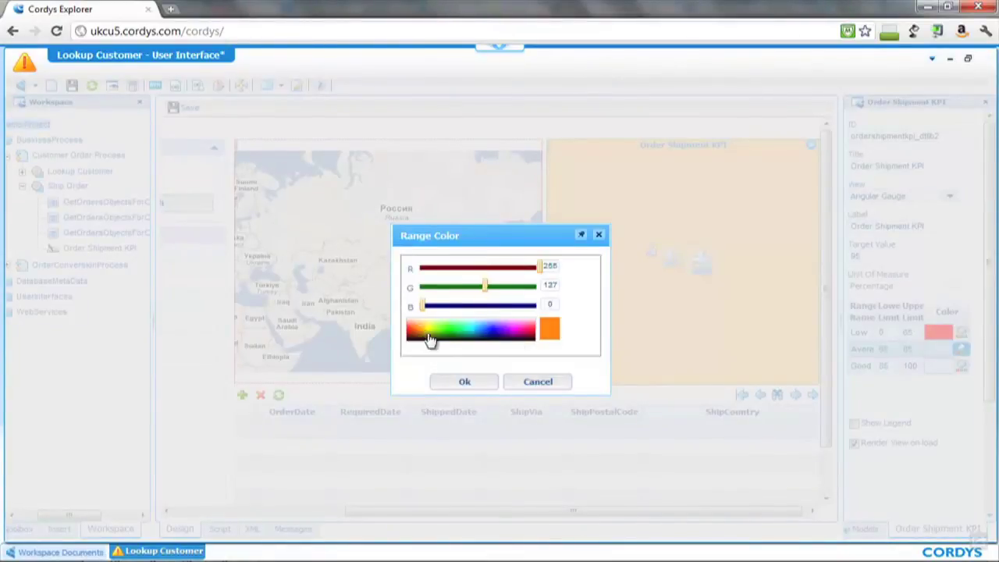
pyautogui.click(469, 382)
pyautogui.click(961, 365)
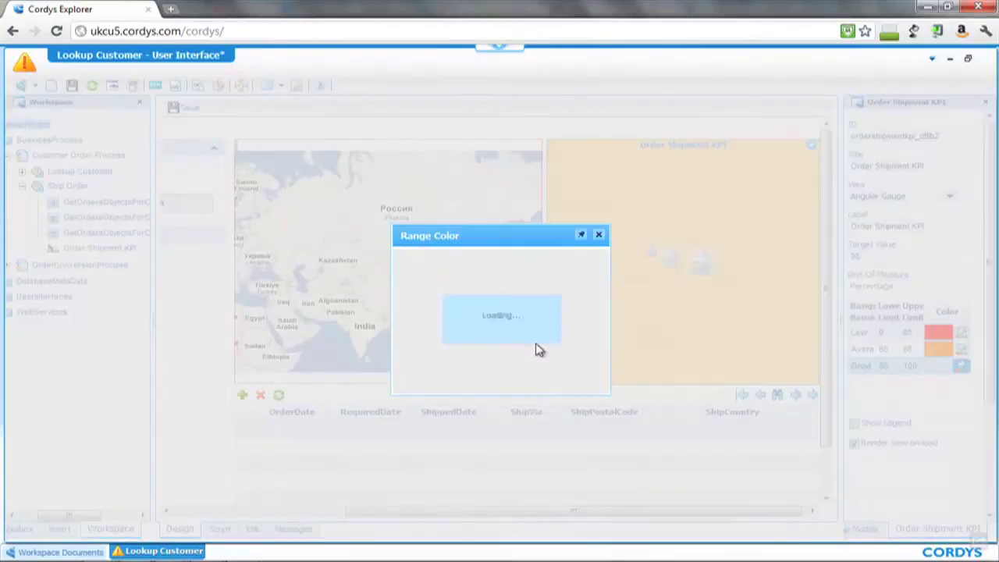
pyautogui.click(456, 336)
pyautogui.click(462, 381)
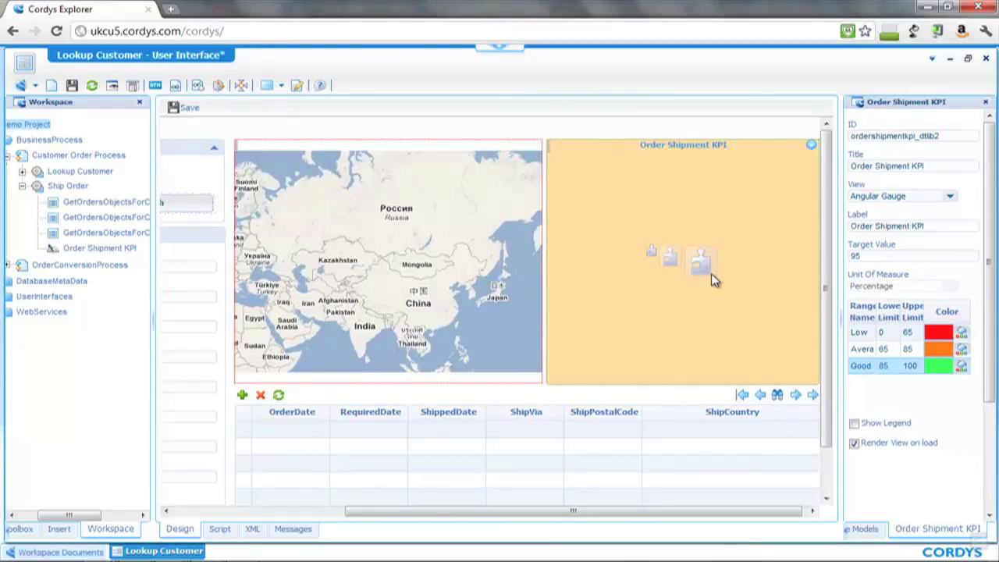
pyautogui.hotkey('ctrl', 's')
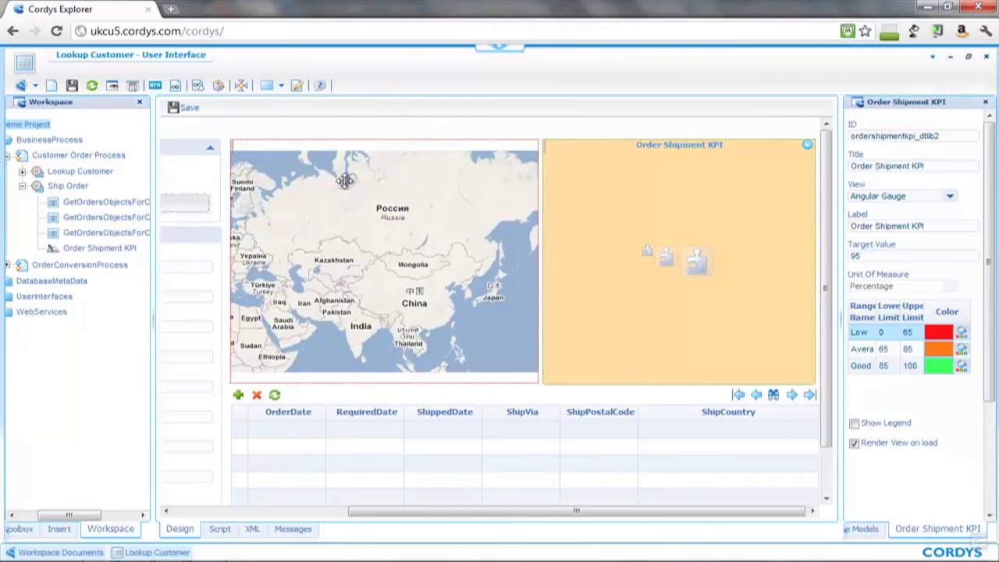
# Step: Preview Lookup Customer, saving all changes before publishing, and maximize the preview window
pyautogui.click(70, 88)
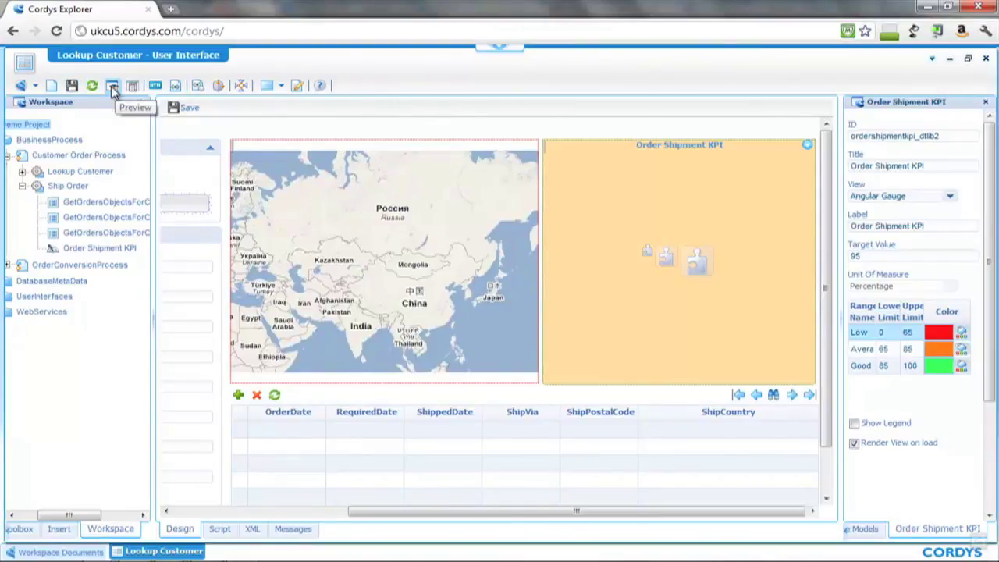
pyautogui.click(112, 87)
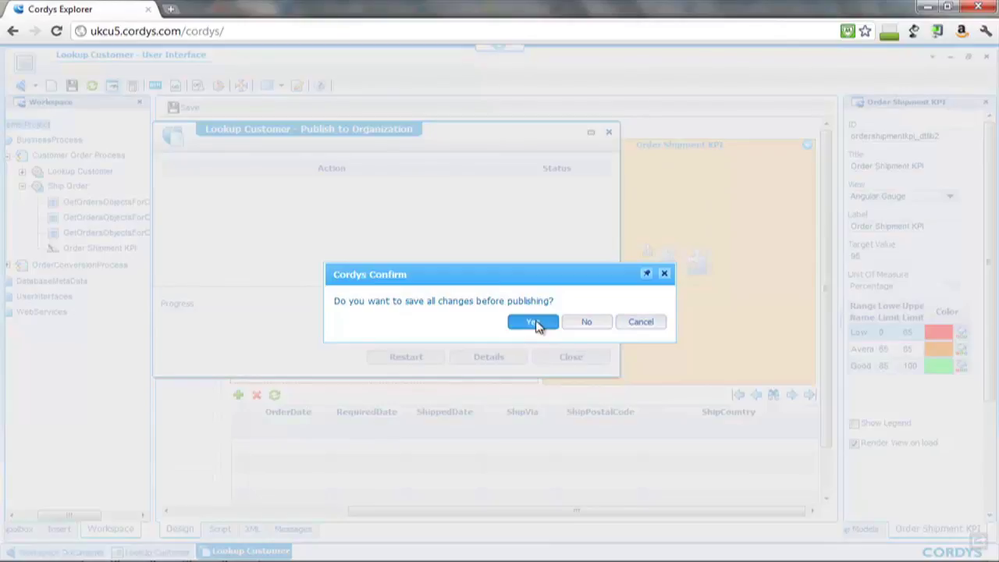
pyautogui.click(533, 322)
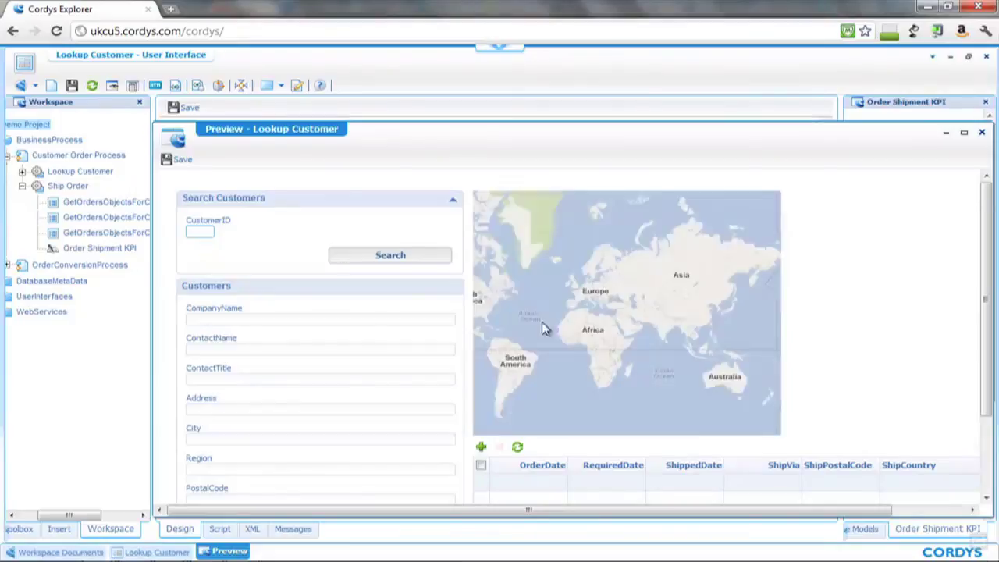
pyautogui.click(964, 132)
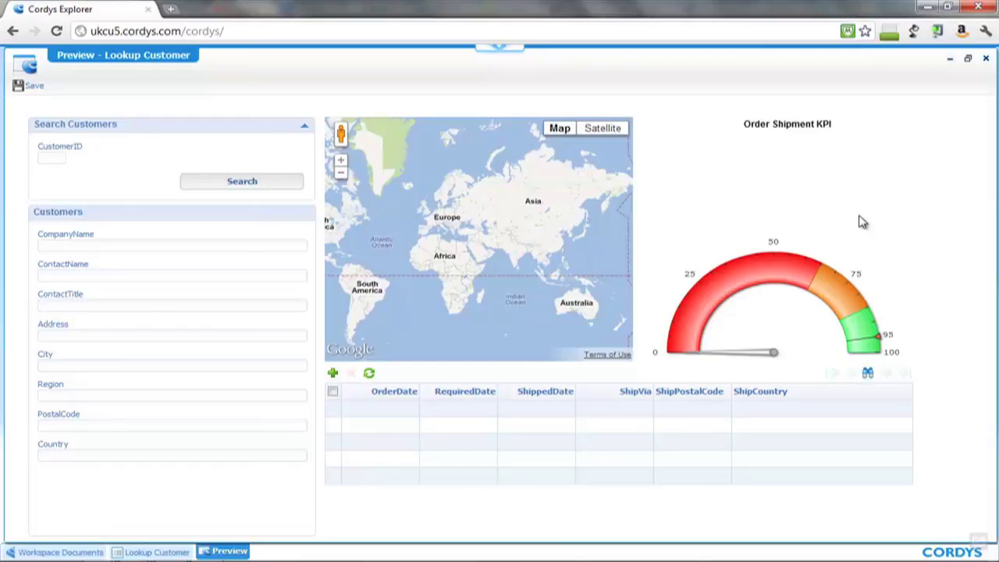
# Step: Search for the Queen Cozinha customer, then zoom in and recentre the map on its marker
pyautogui.click(61, 158)
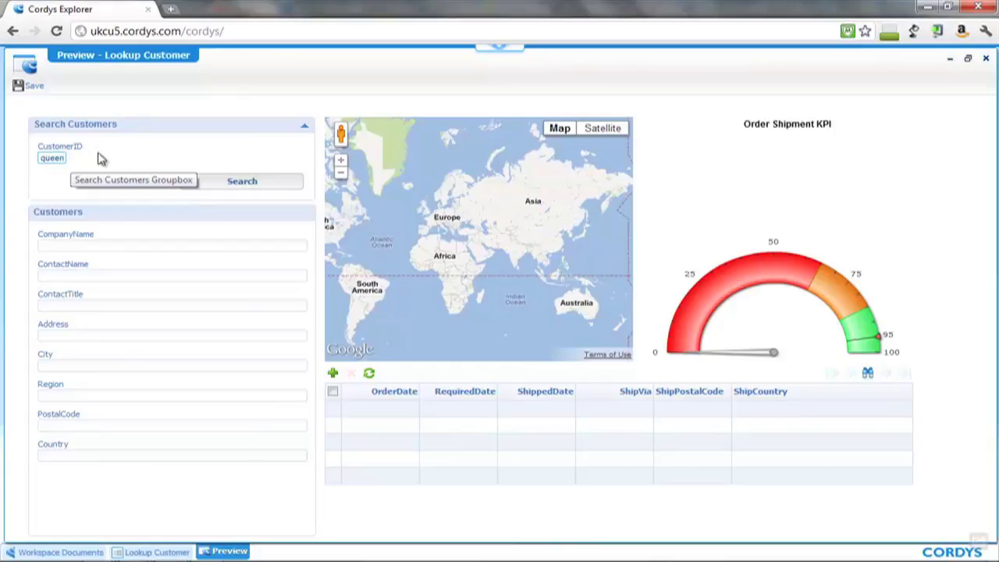
pyautogui.click(219, 183)
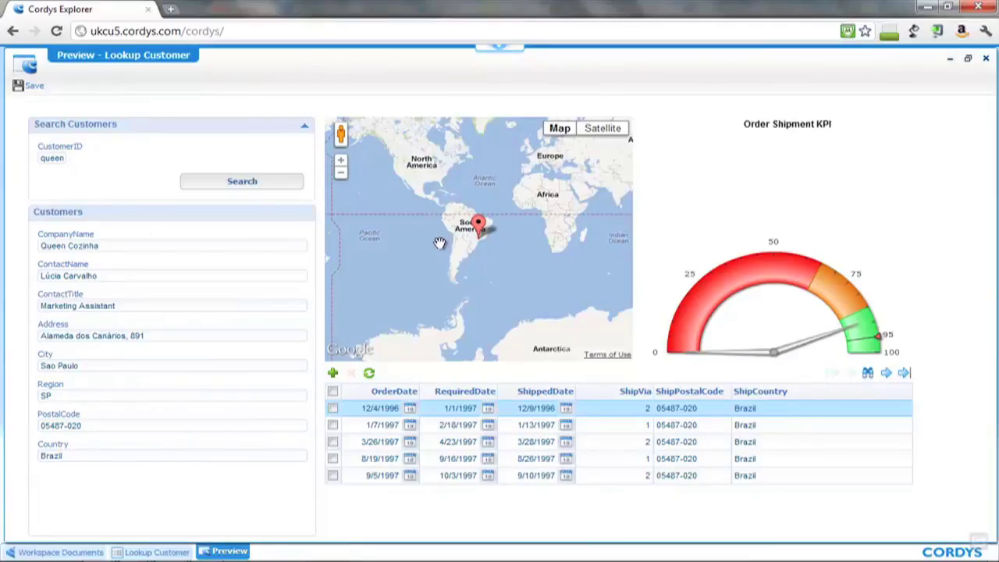
pyautogui.scroll(1, 480, 234)
pyautogui.scroll(4, 480, 235)
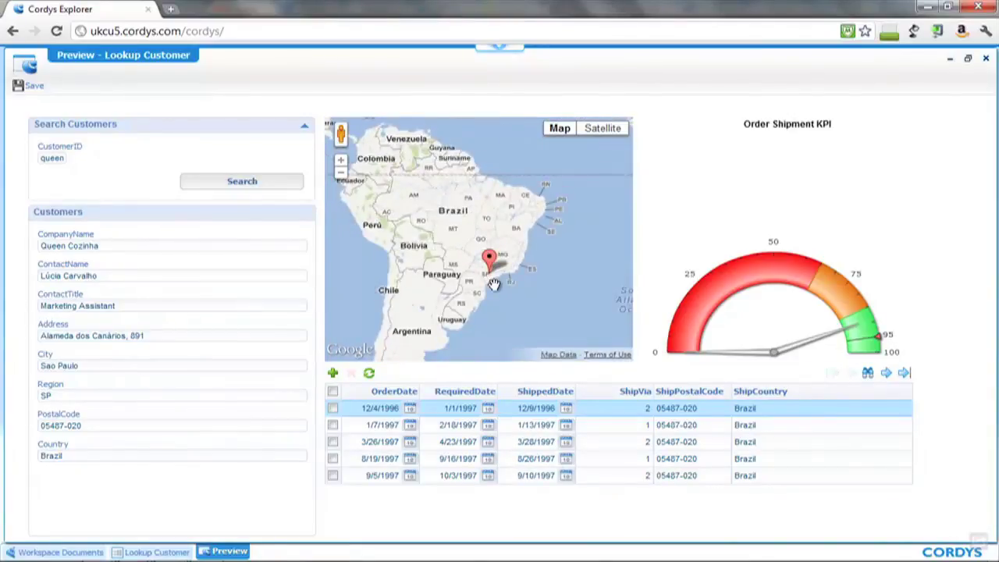
pyautogui.scroll(5, 474, 310)
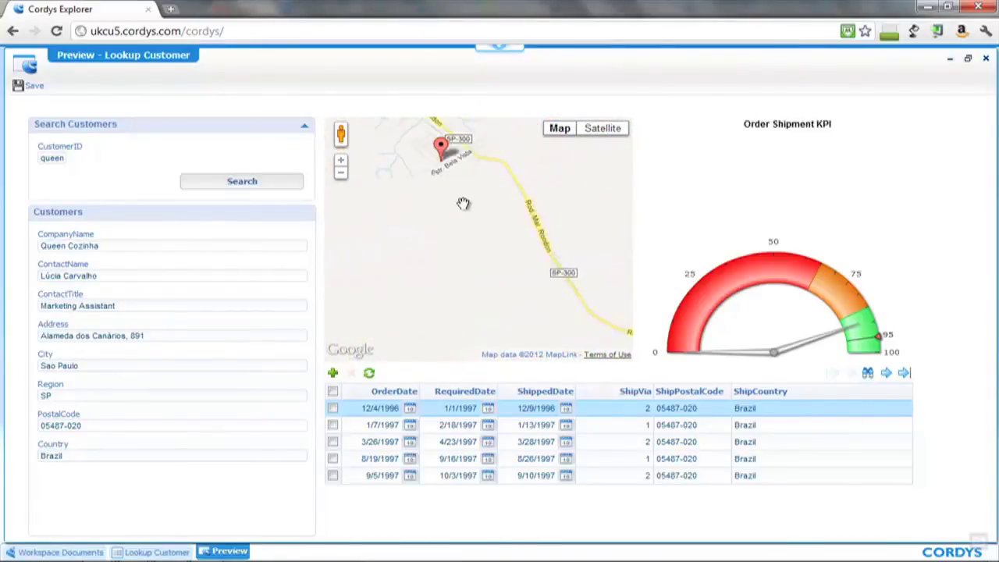
pyautogui.moveTo(464, 205); pyautogui.dragTo(540, 314)
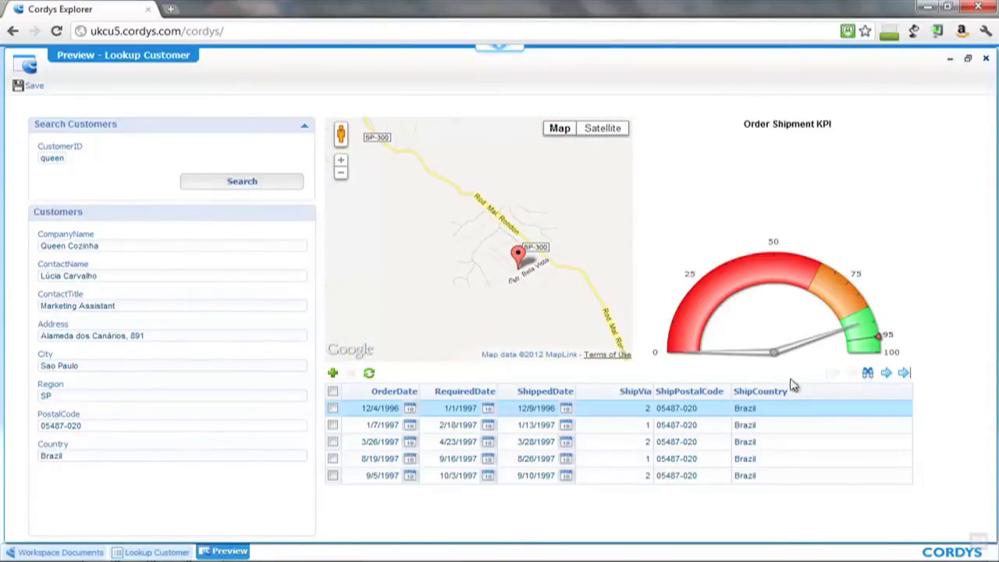